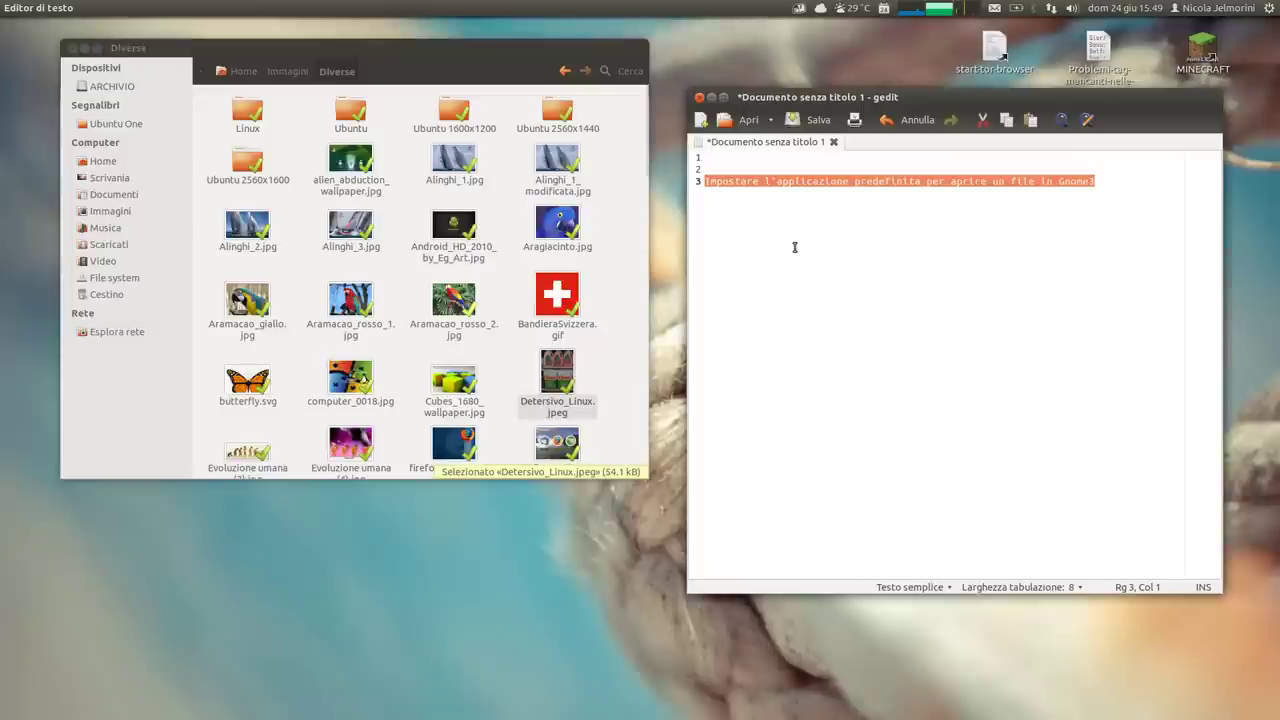
{"action": "left_click", "coordinate": [1042, 231]}
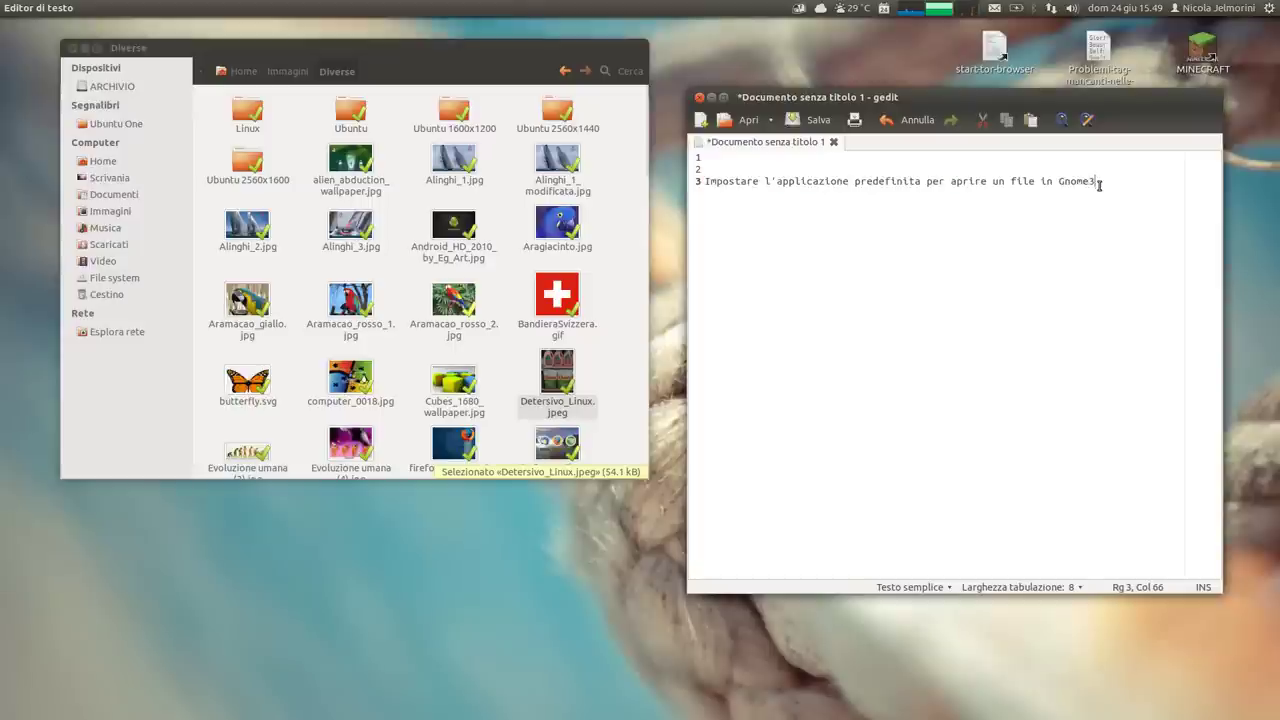
{"action": "left_click_drag", "start_coordinate": [1099, 184], "coordinate": [668, 188]}
{"action": "left_click", "coordinate": [886, 248]}
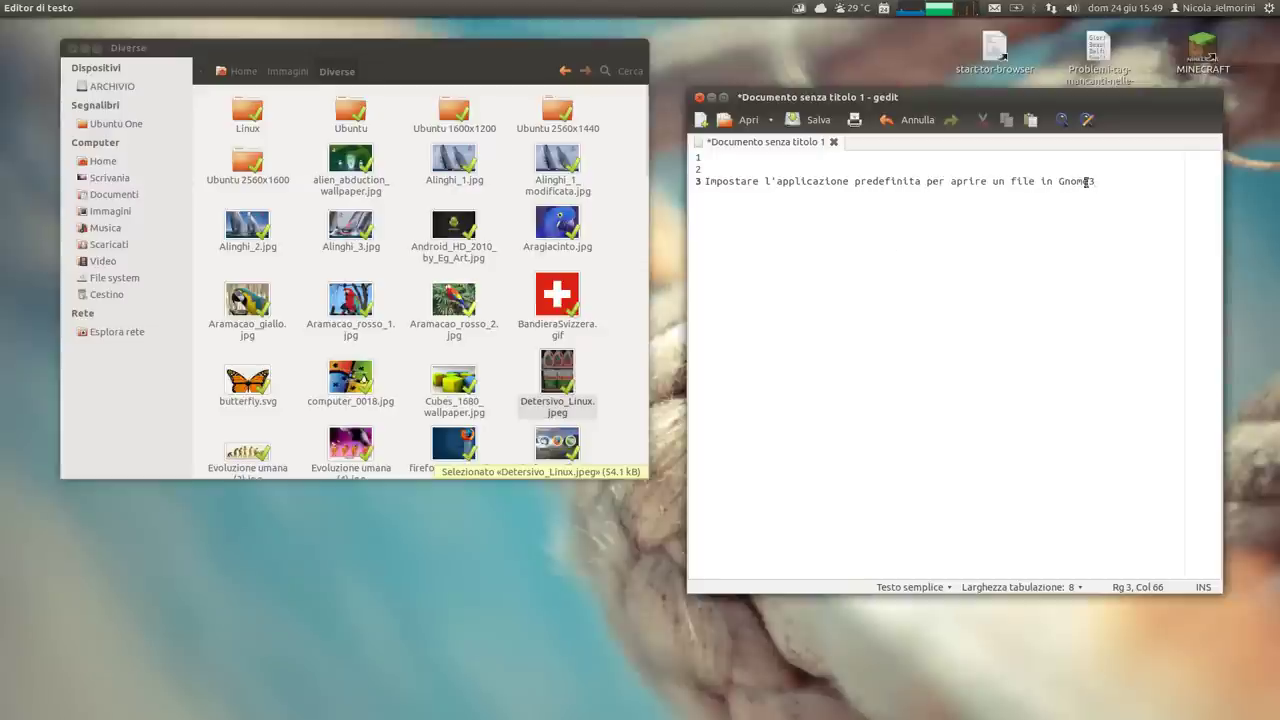
{"action": "left_click", "coordinate": [705, 181]}
{"action": "left_click_drag", "start_coordinate": [705, 183], "coordinate": [1102, 185]}
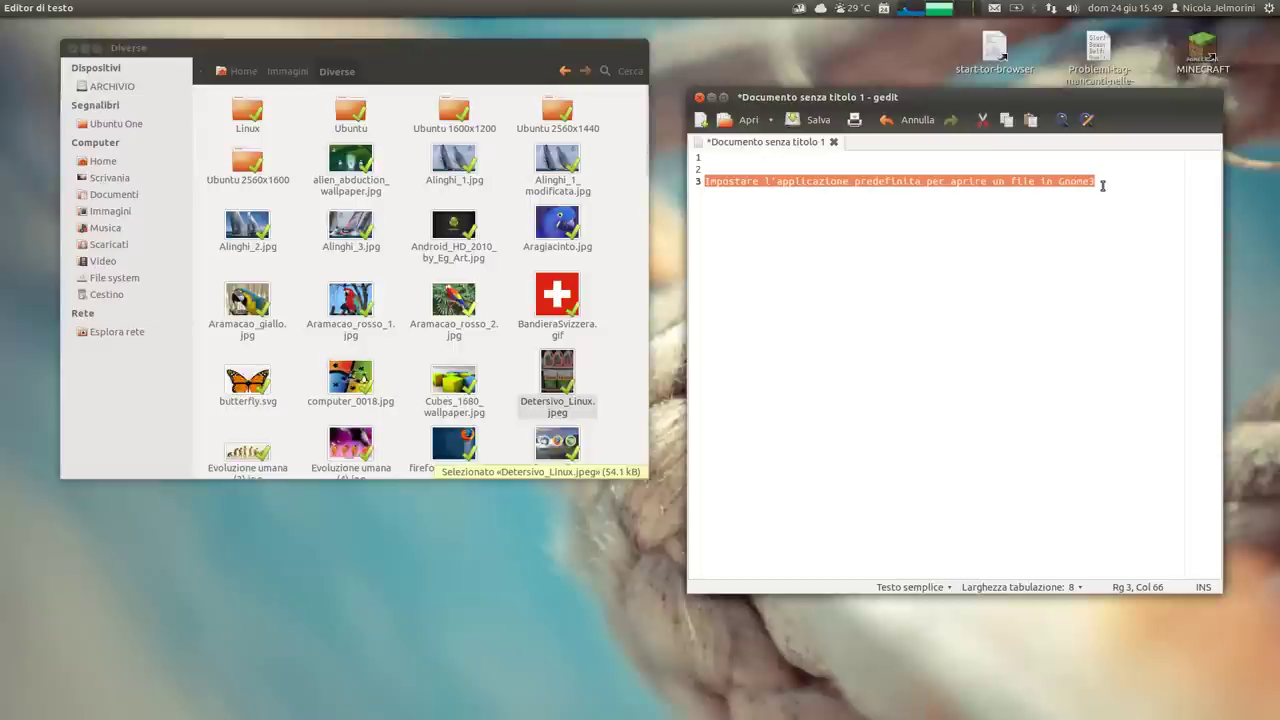
{"action": "left_click", "coordinate": [1102, 185]}
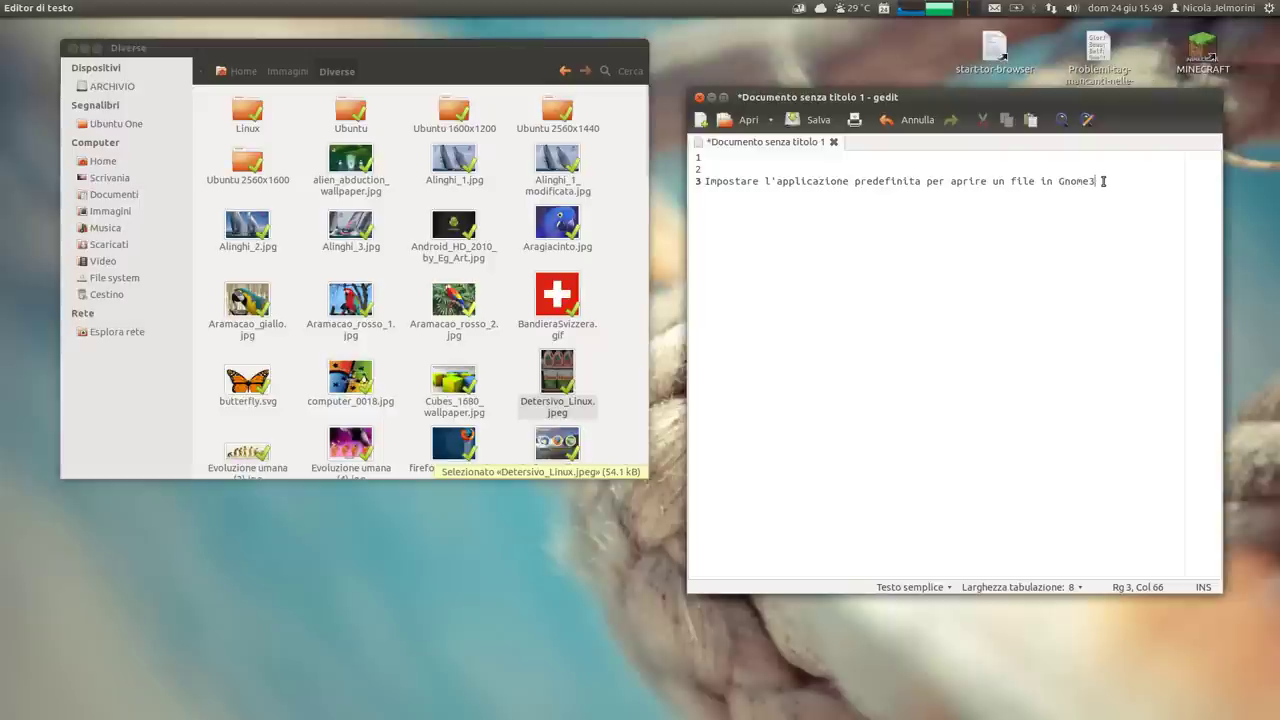
{"action": "key", "text": "shift+Left"}
{"action": "key", "text": "shift+Left"}
{"action": "key", "text": "shift+Left"}
{"action": "key", "text": "shift+Left"}
{"action": "key", "text": "shift+Left"}
{"action": "key", "text": "shift+Left"}
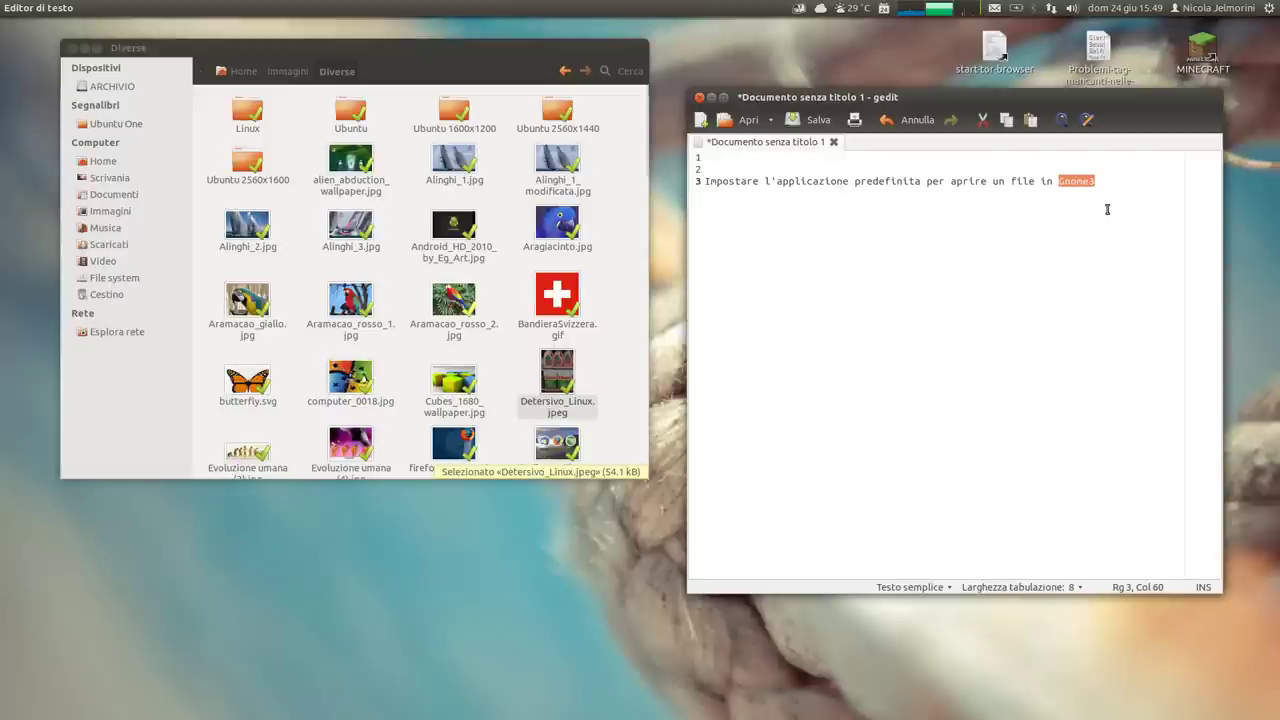
{"action": "left_click", "coordinate": [1107, 209]}
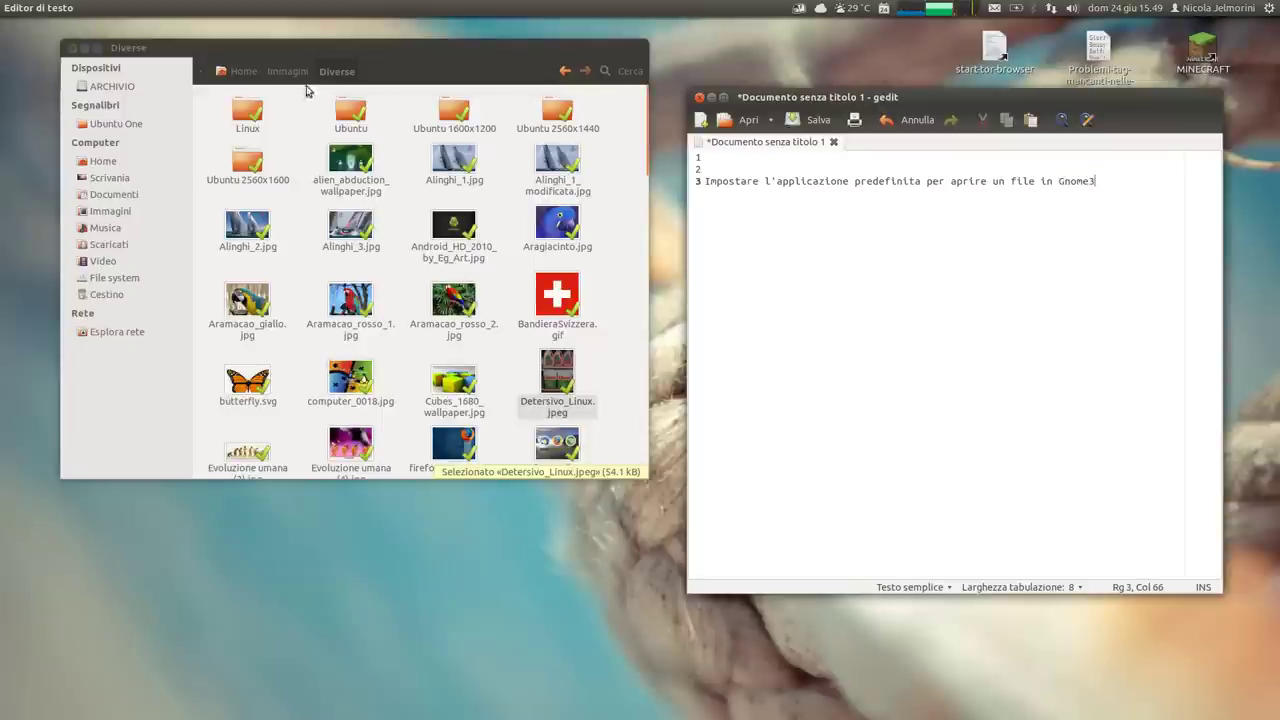
- Open Detersivo_Linux.jpeg from the Diverse folder in its default application and reposition the viewer window
{"action": "mouse_move", "coordinate": [356, 60]}
{"action": "left_mouse_down"}
{"action": "mouse_move", "coordinate": [359, 84]}
{"action": "mouse_move", "coordinate": [346, 63]}
{"action": "left_mouse_up"}
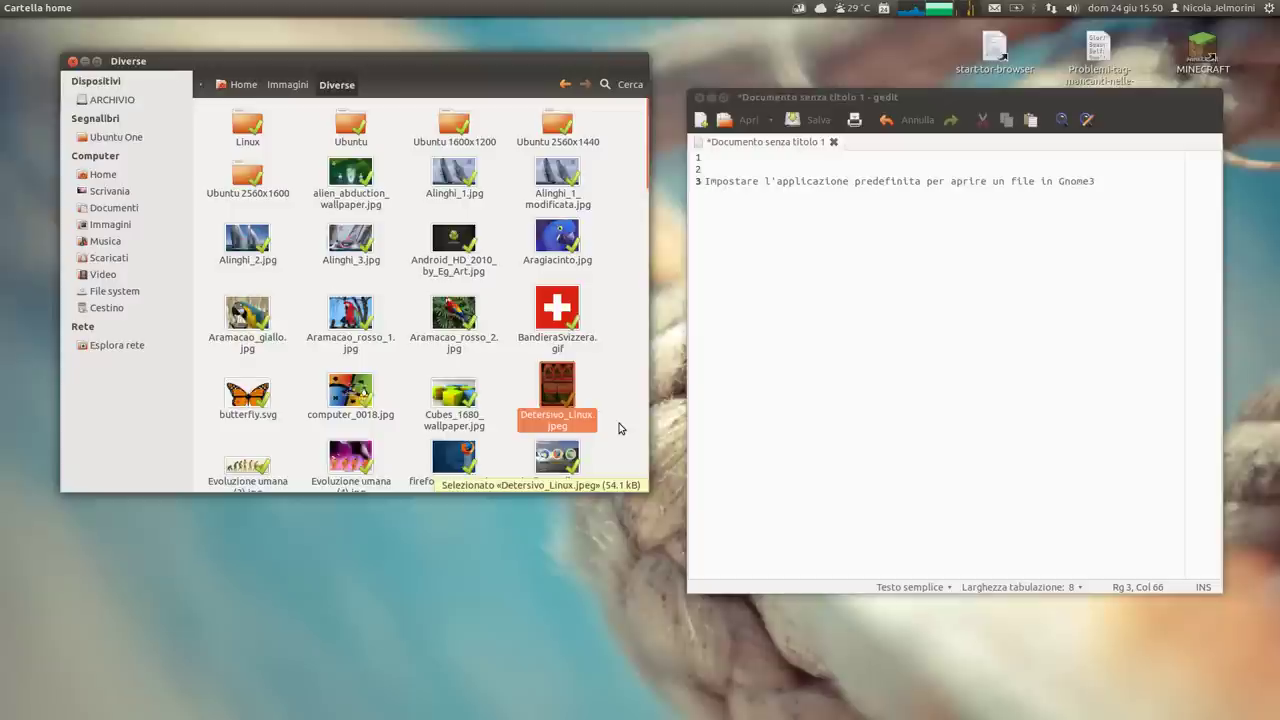
{"action": "scroll", "coordinate": [612, 392], "scroll_direction": "down", "scroll_amount": 1}
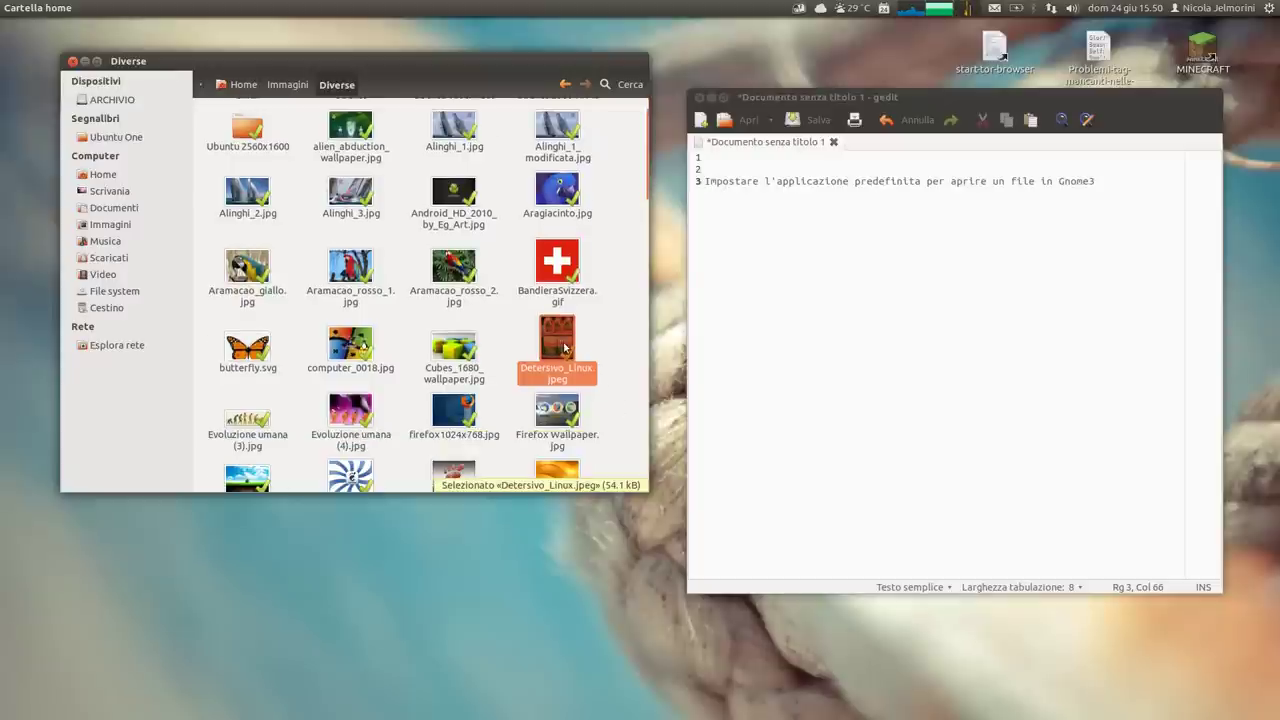
{"action": "scroll", "coordinate": [607, 315], "scroll_direction": "down", "scroll_amount": 2}
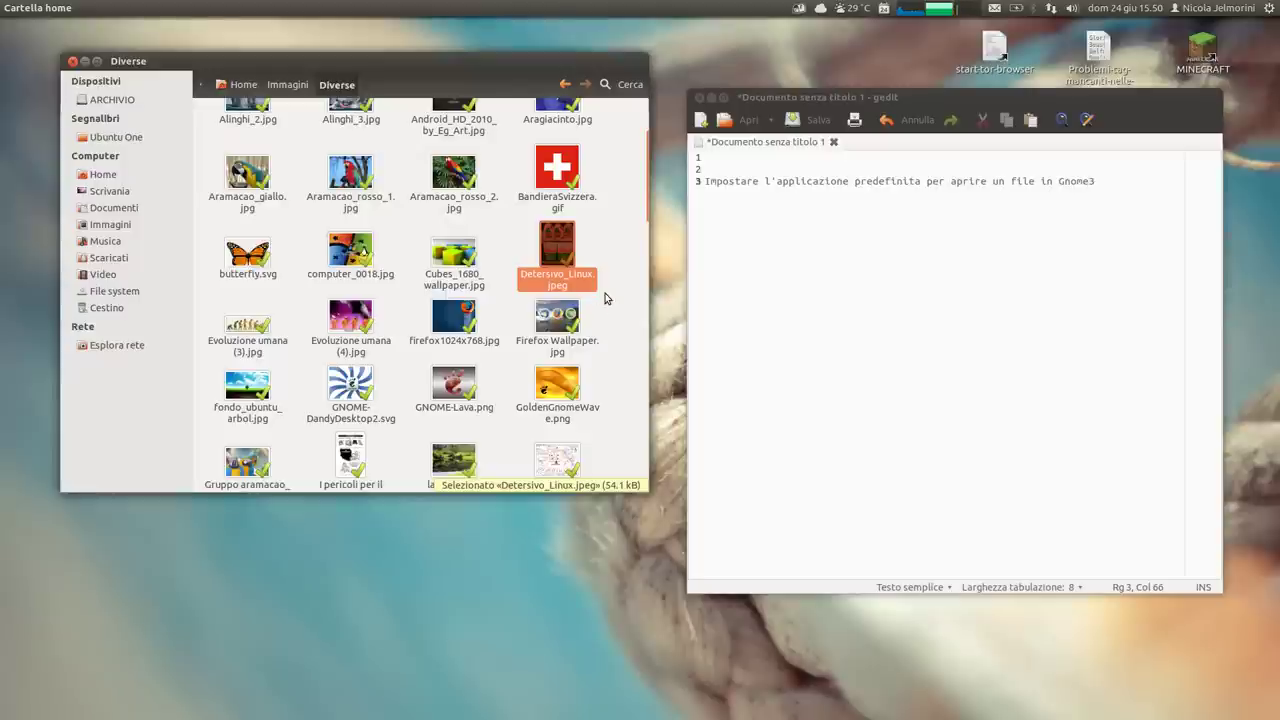
{"action": "double_click", "coordinate": [554, 241]}
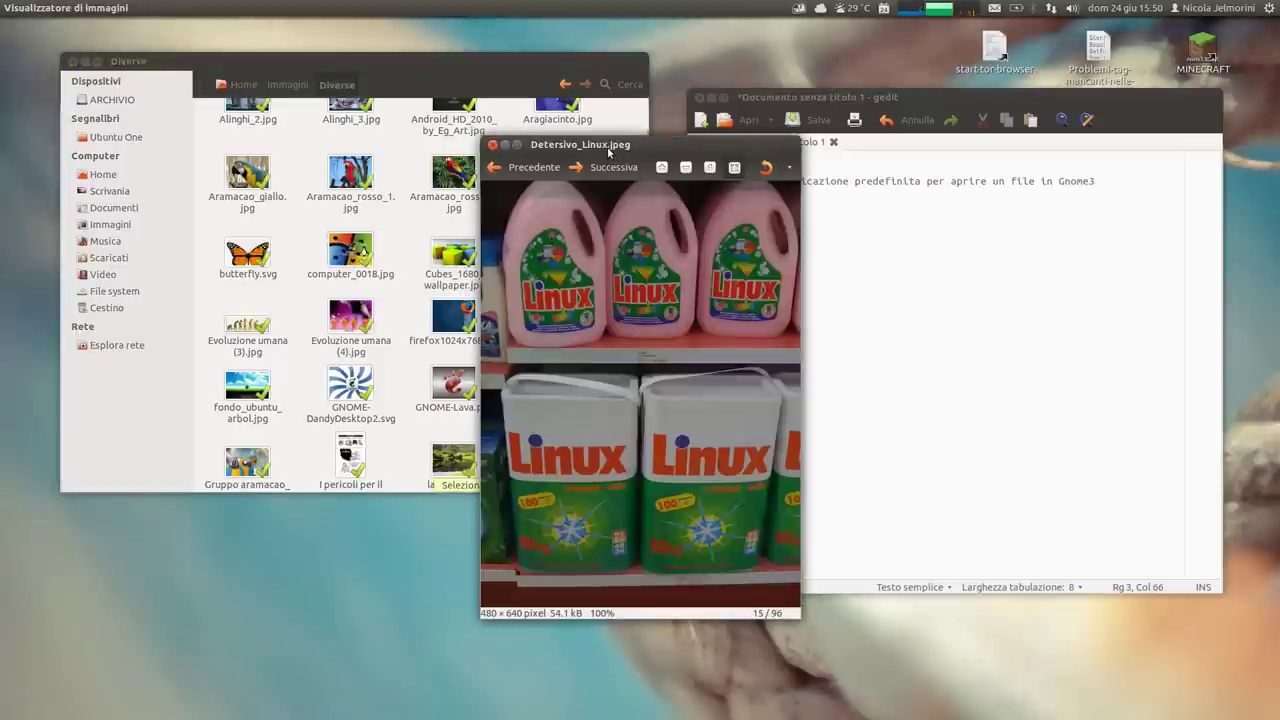
{"action": "left_click_drag", "start_coordinate": [608, 146], "coordinate": [576, 152]}
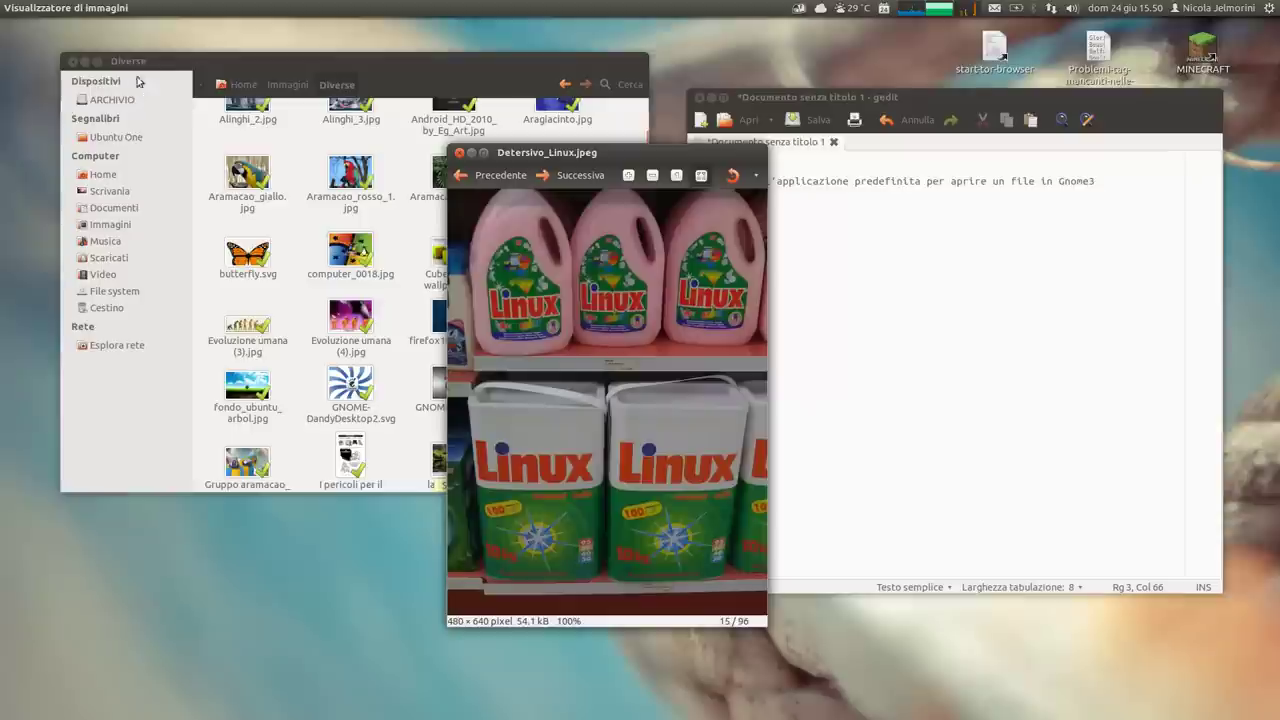
- Check the viewer's name and description in its program information, and close both the information and the image
{"action": "left_click", "coordinate": [229, 12]}
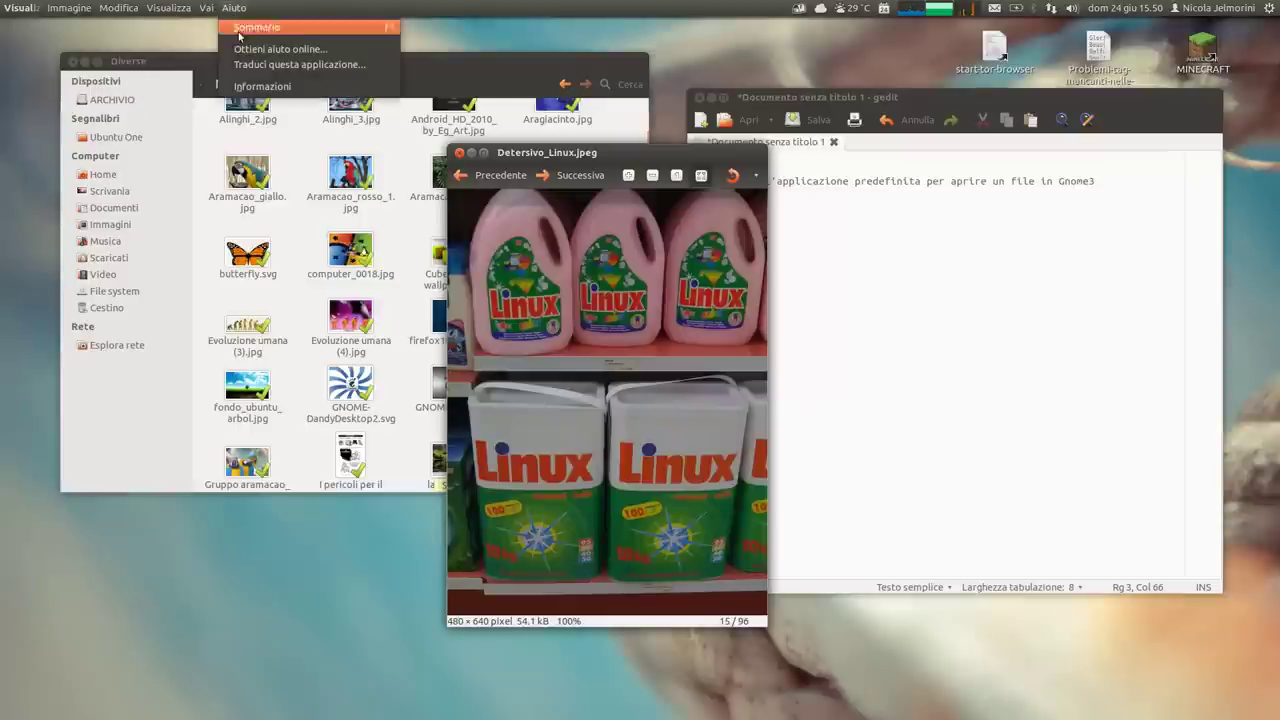
{"action": "left_click", "coordinate": [262, 84]}
{"action": "left_click_drag", "start_coordinate": [516, 375], "coordinate": [682, 369]}
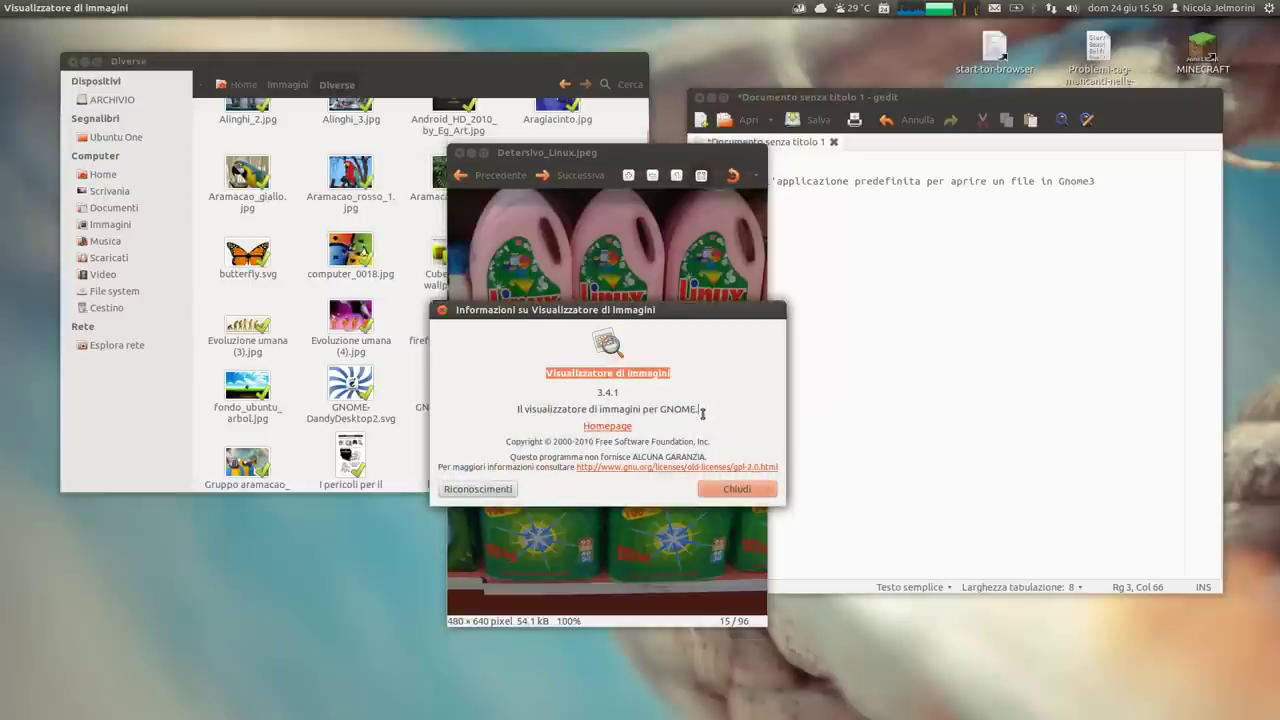
{"action": "left_click_drag", "start_coordinate": [700, 409], "coordinate": [538, 409]}
{"action": "left_click", "coordinate": [712, 494]}
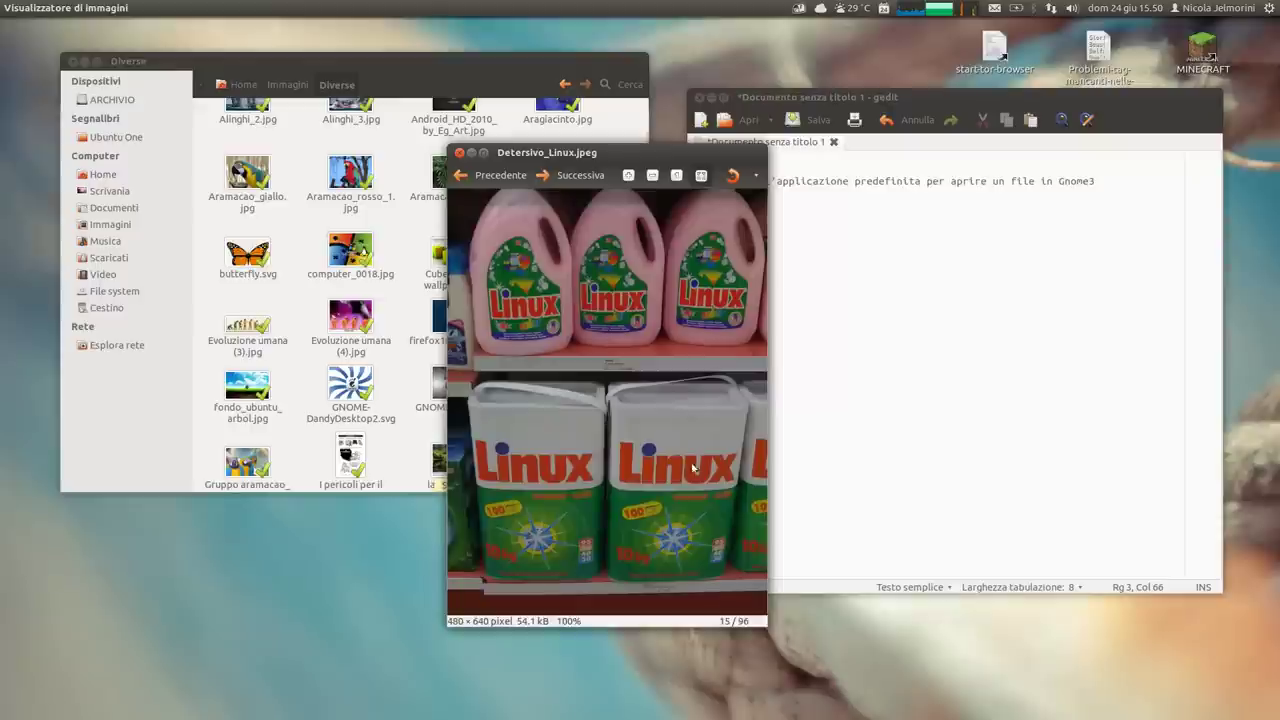
{"action": "left_click", "coordinate": [460, 153]}
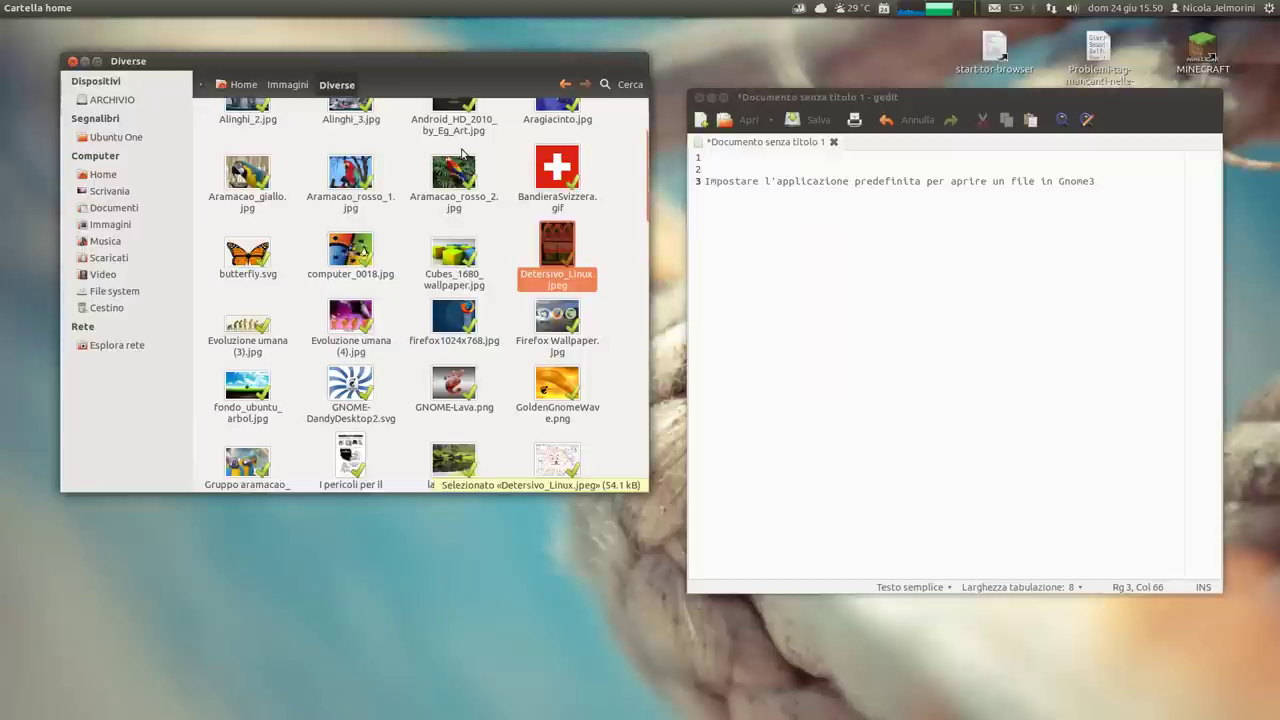
- Open Detersivo_Linux.jpeg once with Visualizzatore di fotografie Shotwell, and close the photo viewer
{"action": "right_click", "coordinate": [564, 239]}
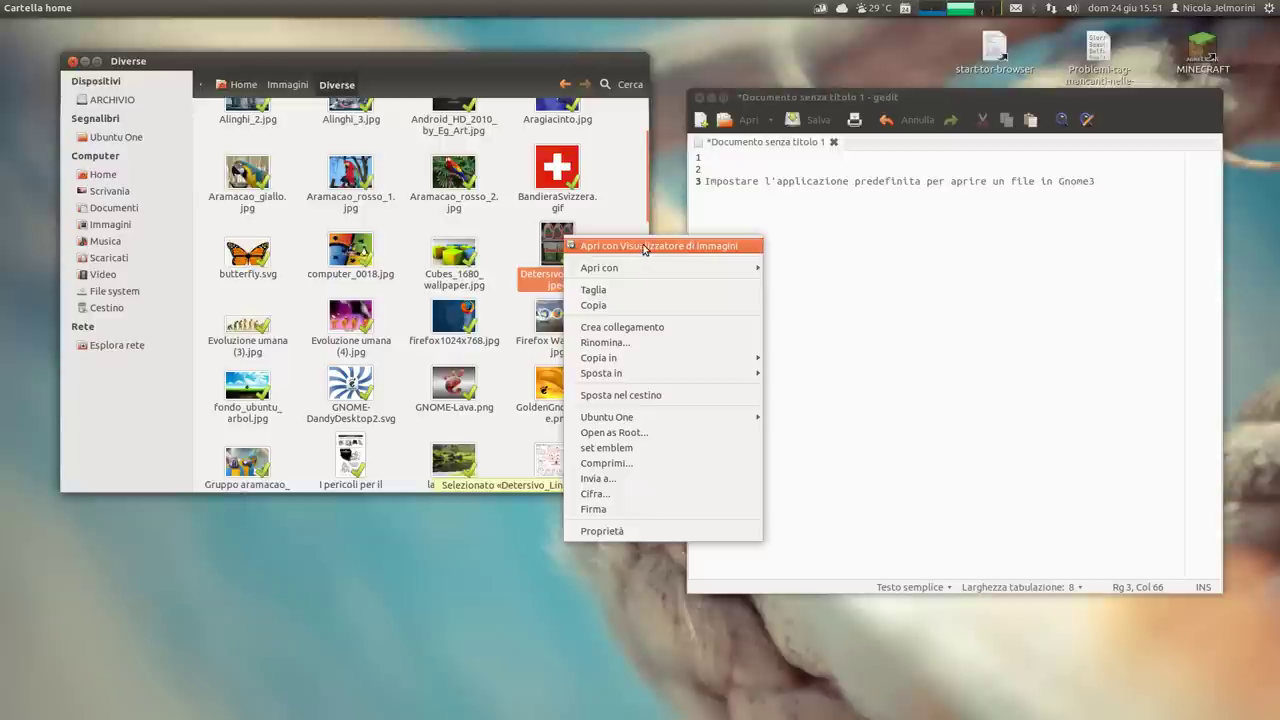
{"action": "mouse_move", "coordinate": [650, 272]}
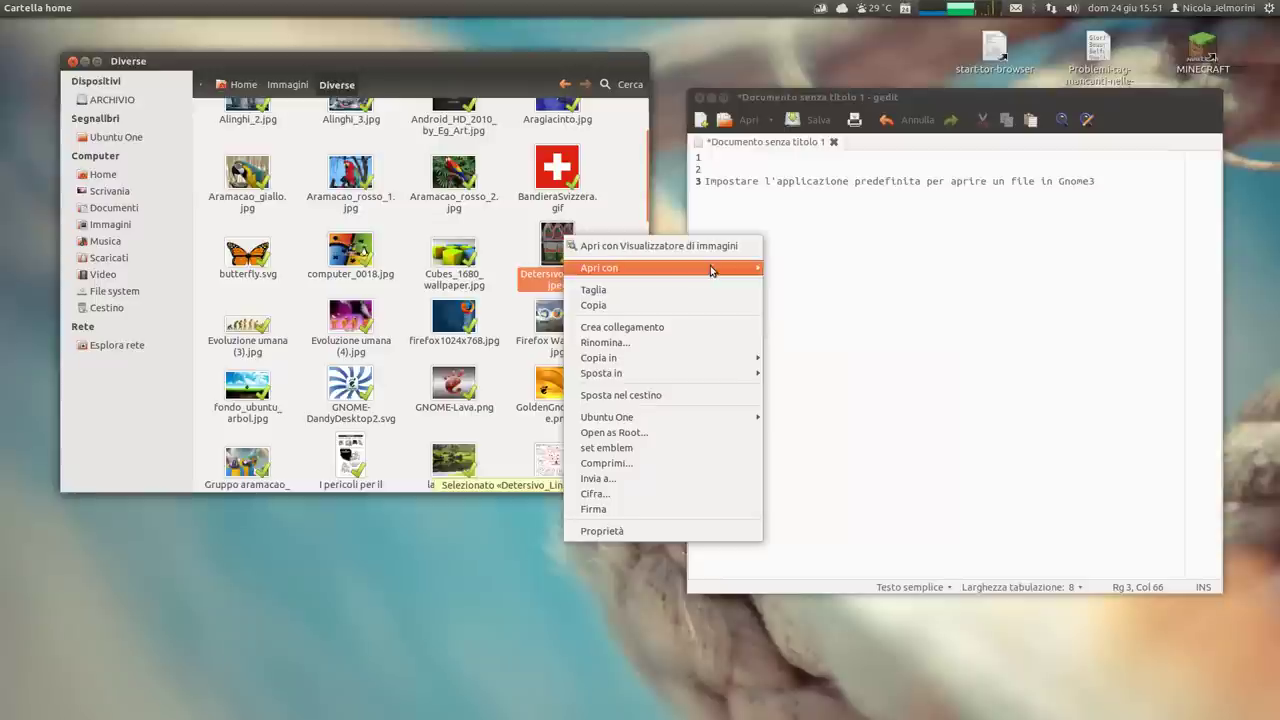
{"action": "mouse_move", "coordinate": [711, 271]}
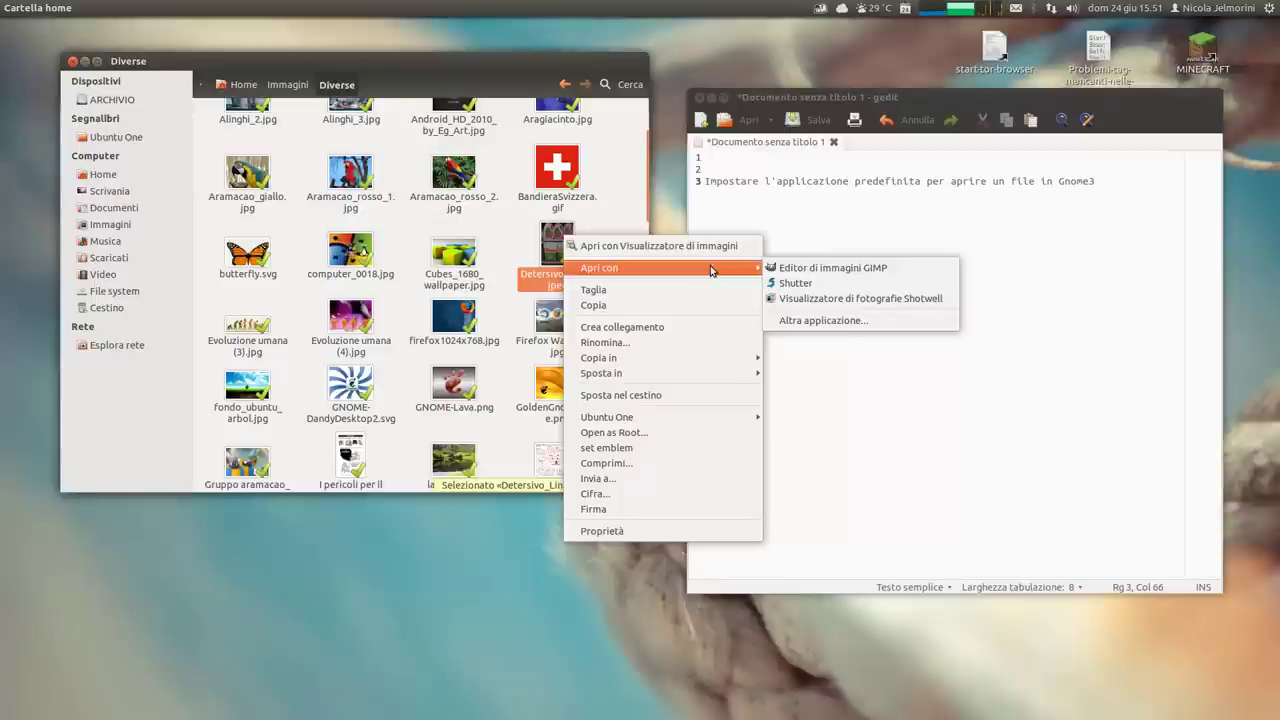
{"action": "right_click", "coordinate": [562, 252]}
{"action": "right_click", "coordinate": [563, 254]}
{"action": "mouse_move", "coordinate": [600, 272]}
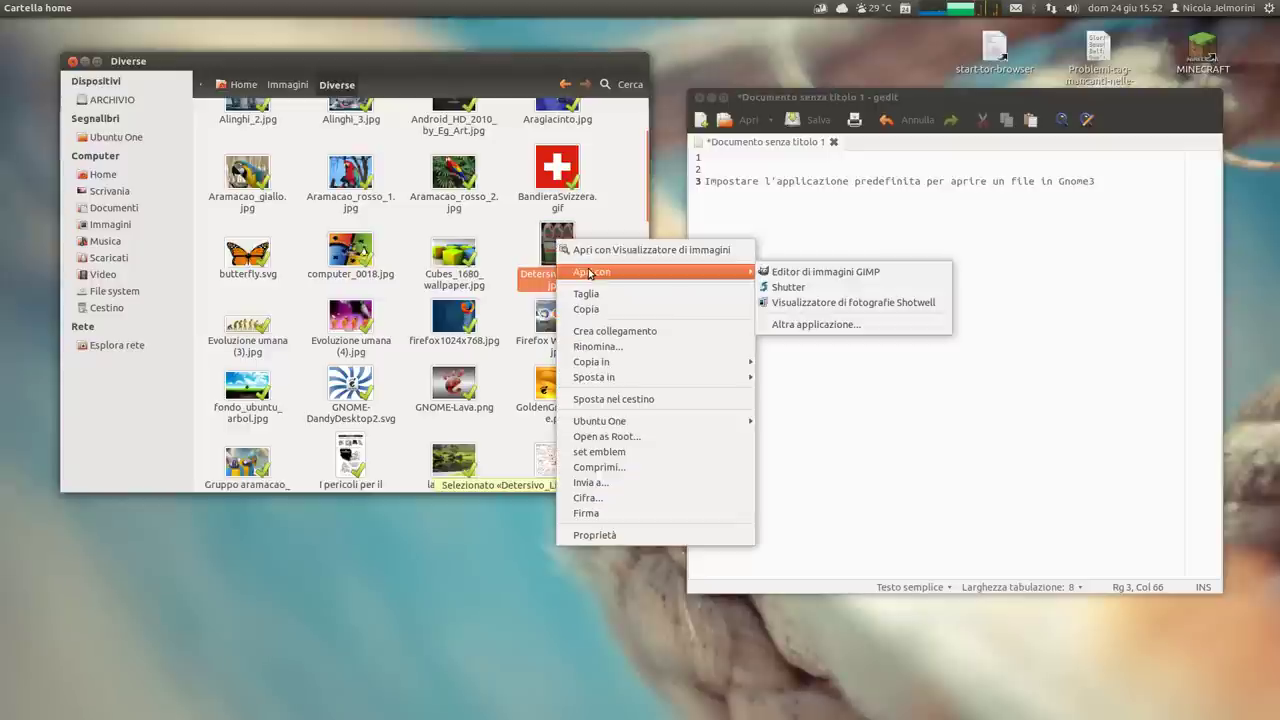
{"action": "left_click", "coordinate": [887, 304]}
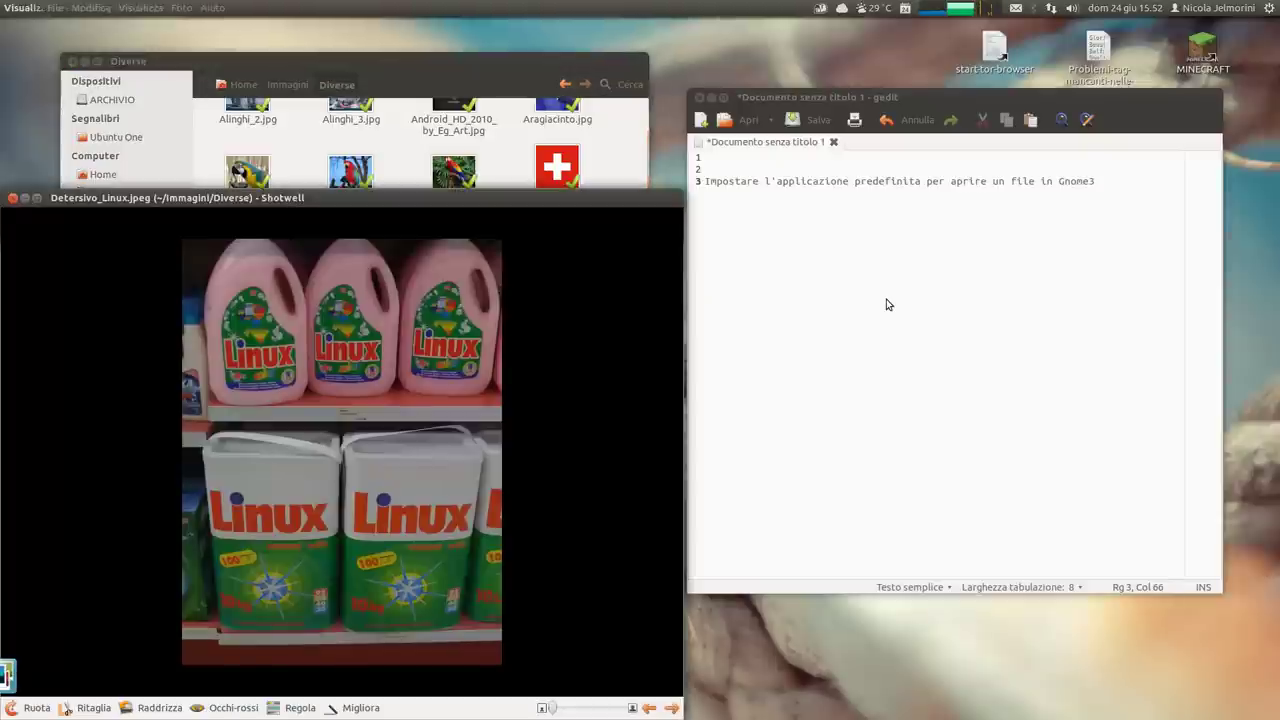
{"action": "double_click", "coordinate": [388, 194]}
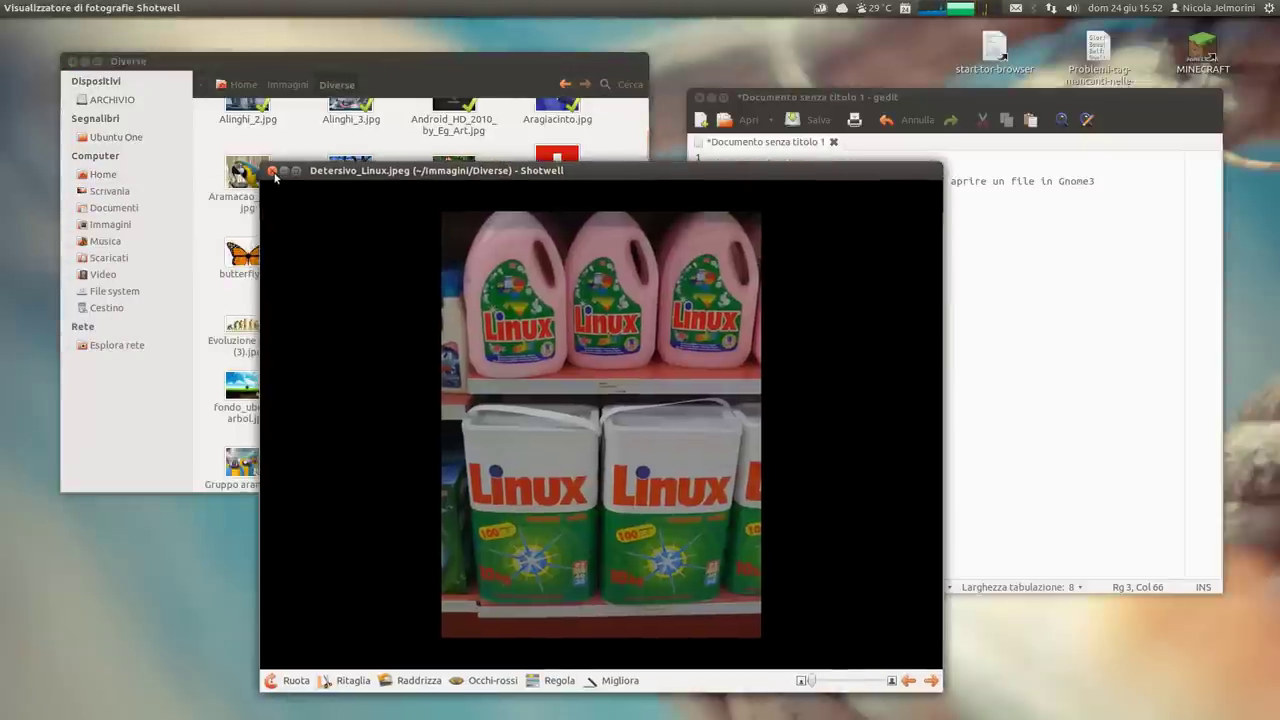
{"action": "left_click", "coordinate": [273, 173]}
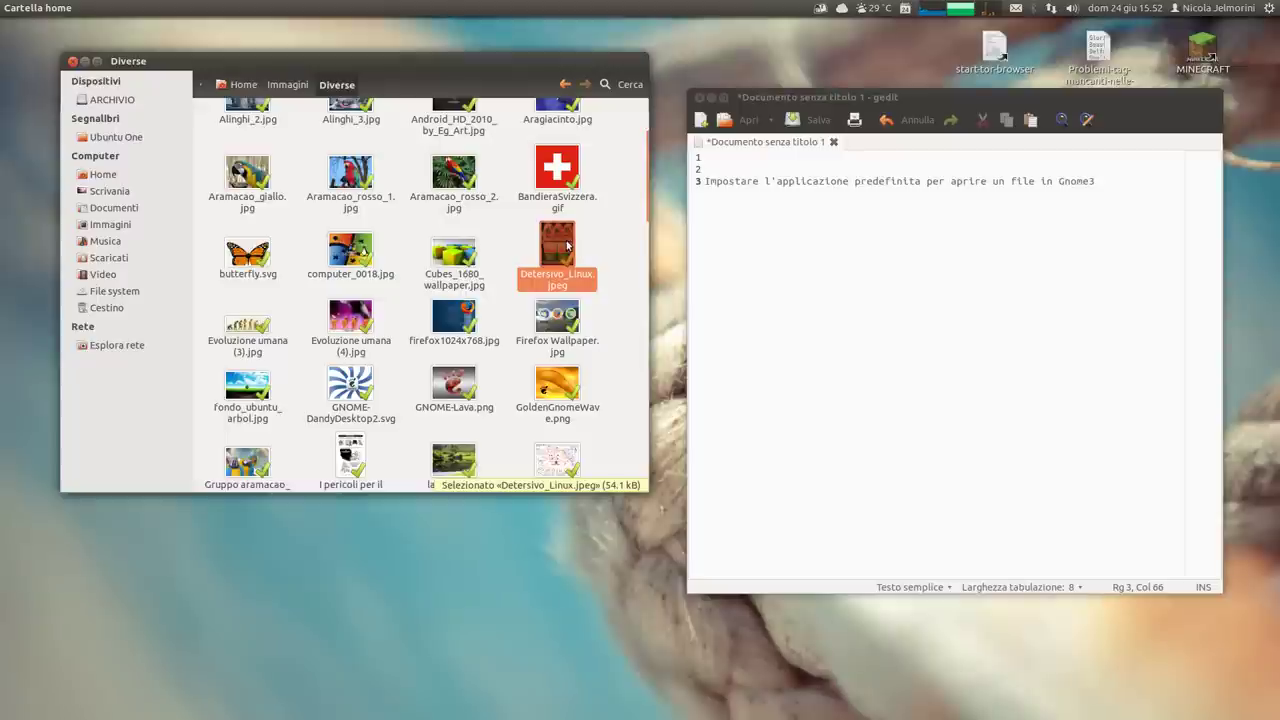
- Bring up the chooser for opening Detersivo_Linux.jpeg with another application
{"action": "right_click", "coordinate": [569, 244]}
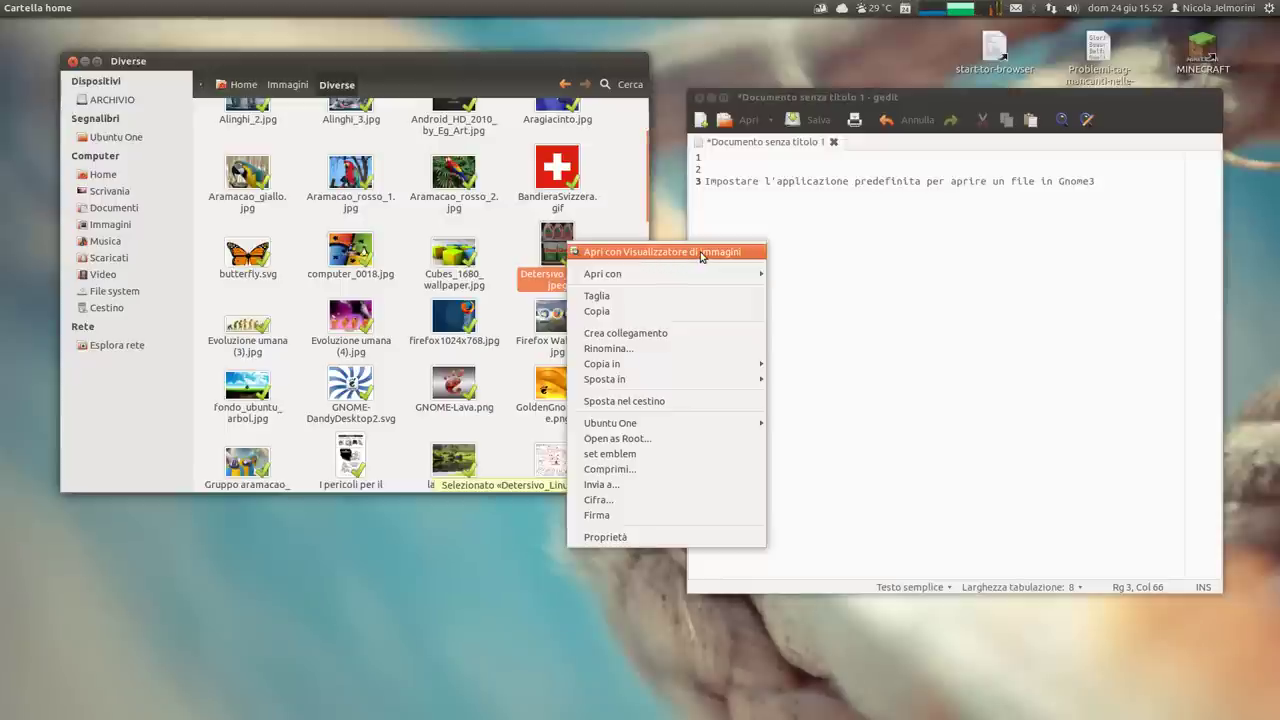
{"action": "mouse_move", "coordinate": [700, 274]}
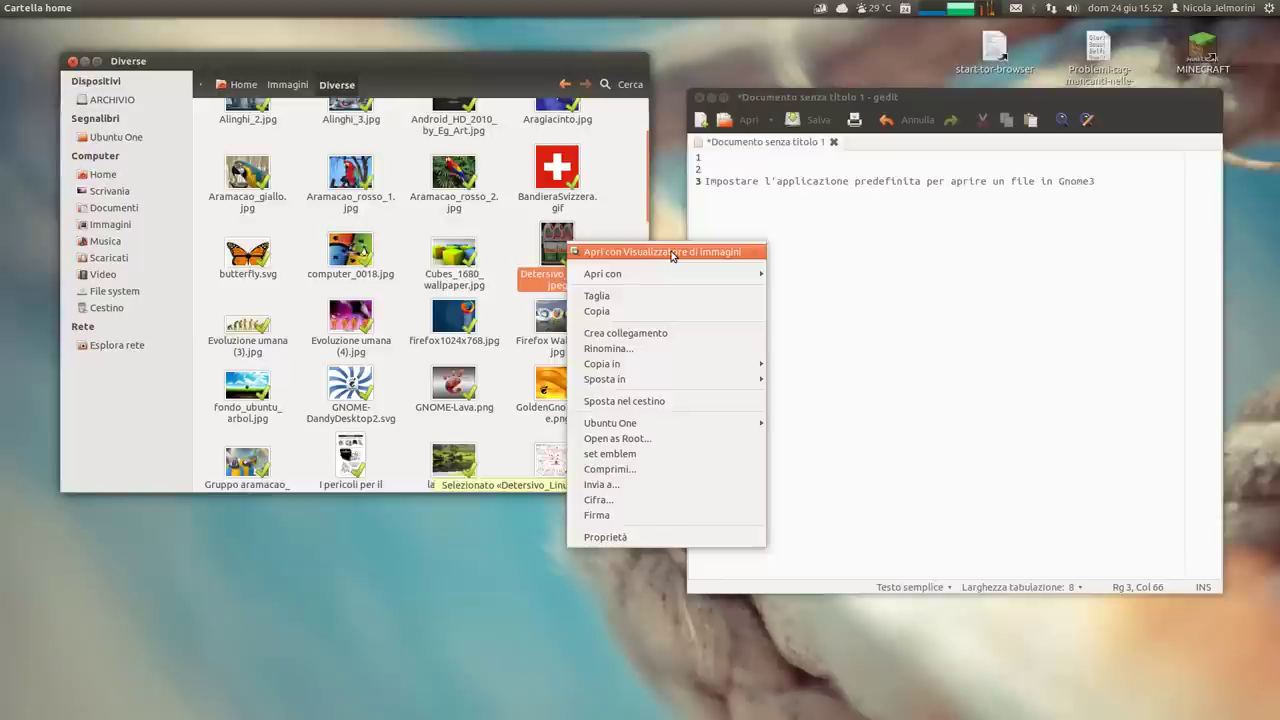
{"action": "left_click", "coordinate": [908, 289]}
{"action": "right_click", "coordinate": [546, 249]}
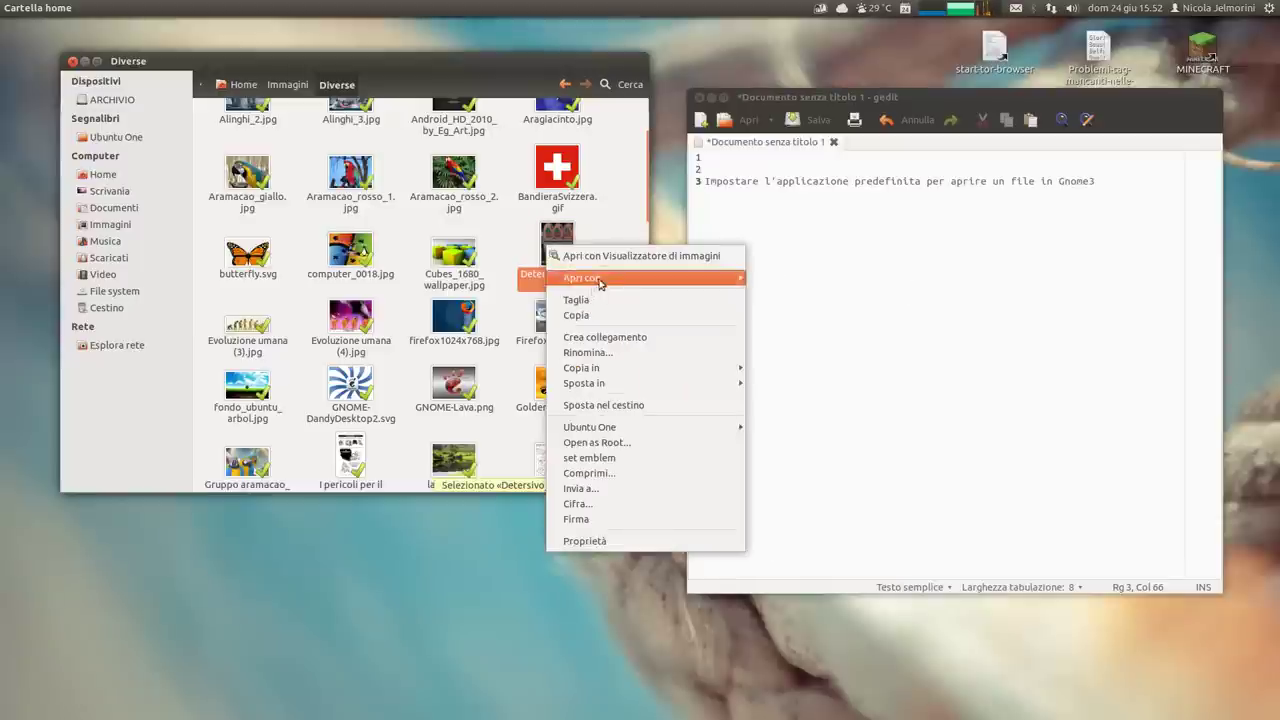
{"action": "mouse_move", "coordinate": [601, 282]}
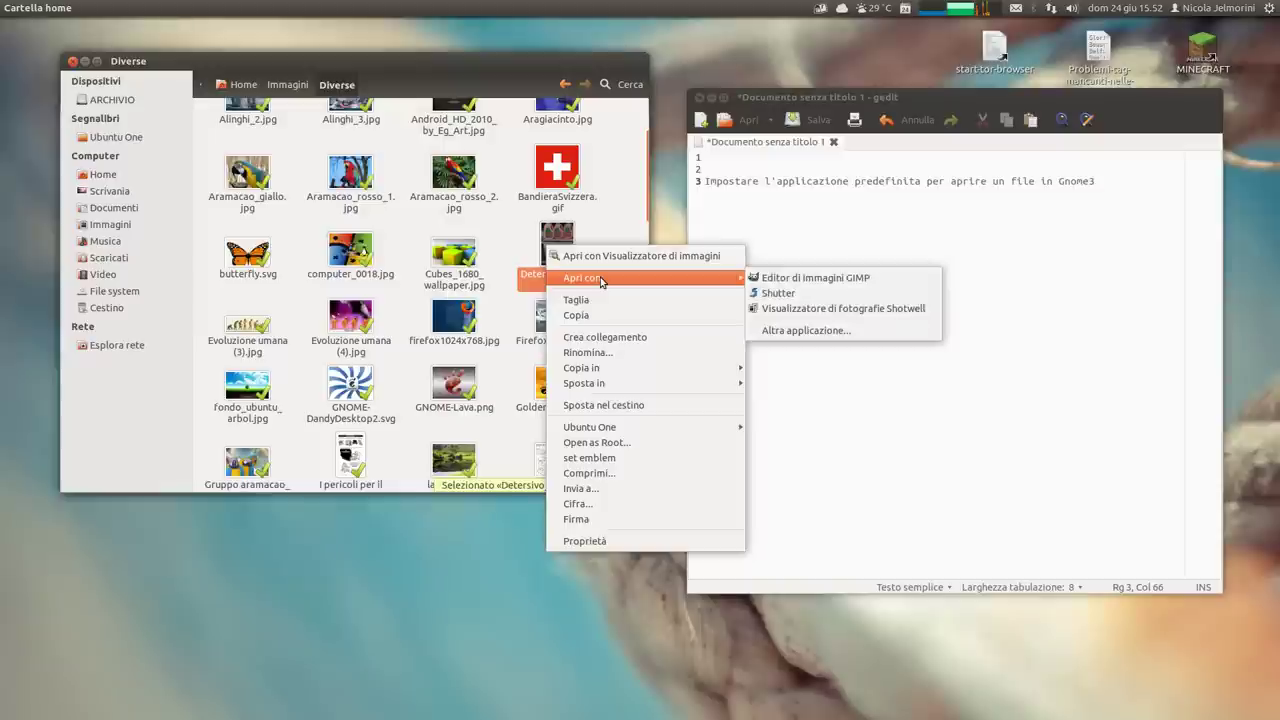
{"action": "left_click", "coordinate": [810, 331]}
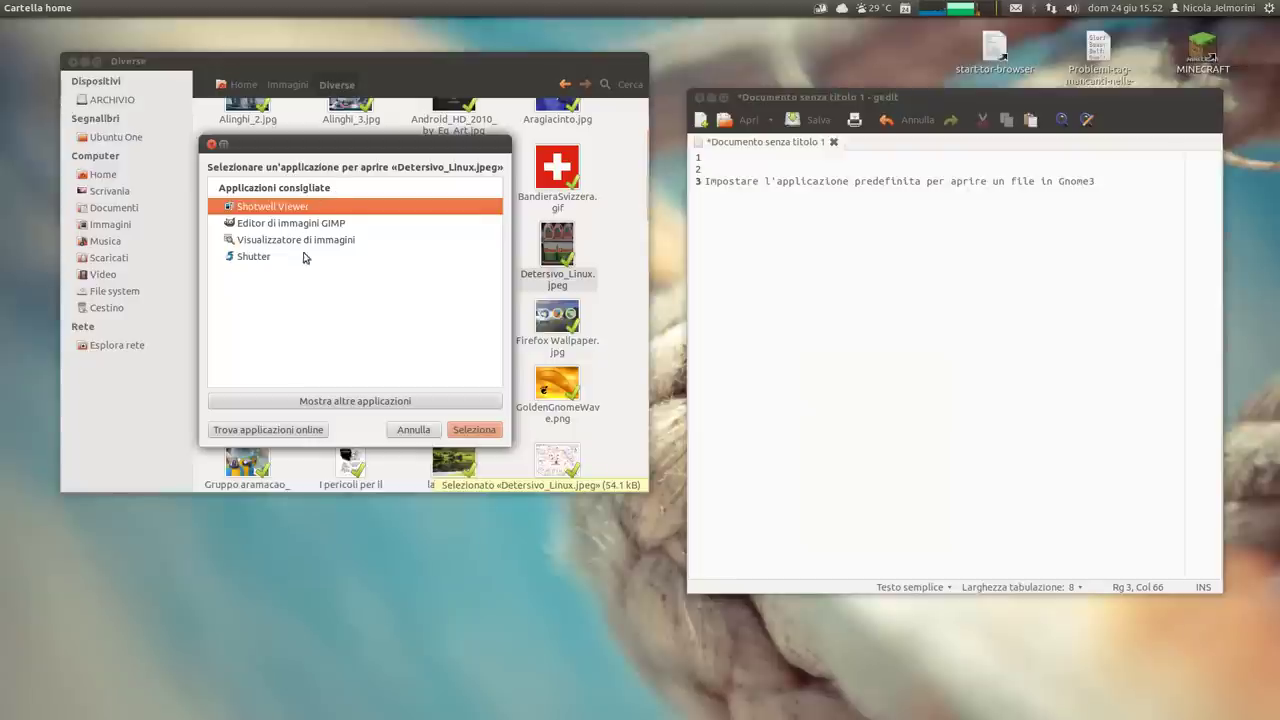
- Move the application chooser aside, compare Visualizzatore di immagini and Shotwell Viewer among the recommended applications, and cancel the choice
{"action": "left_click_drag", "start_coordinate": [327, 142], "coordinate": [797, 215]}
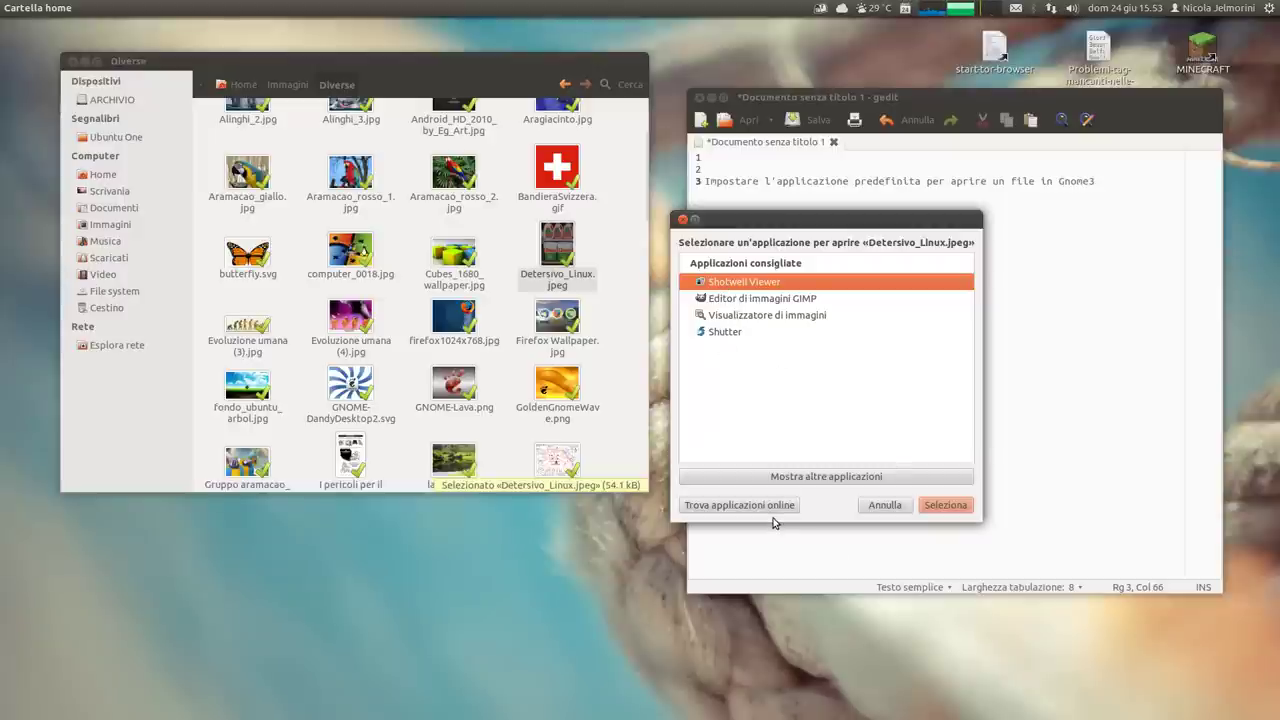
{"action": "left_click", "coordinate": [773, 317]}
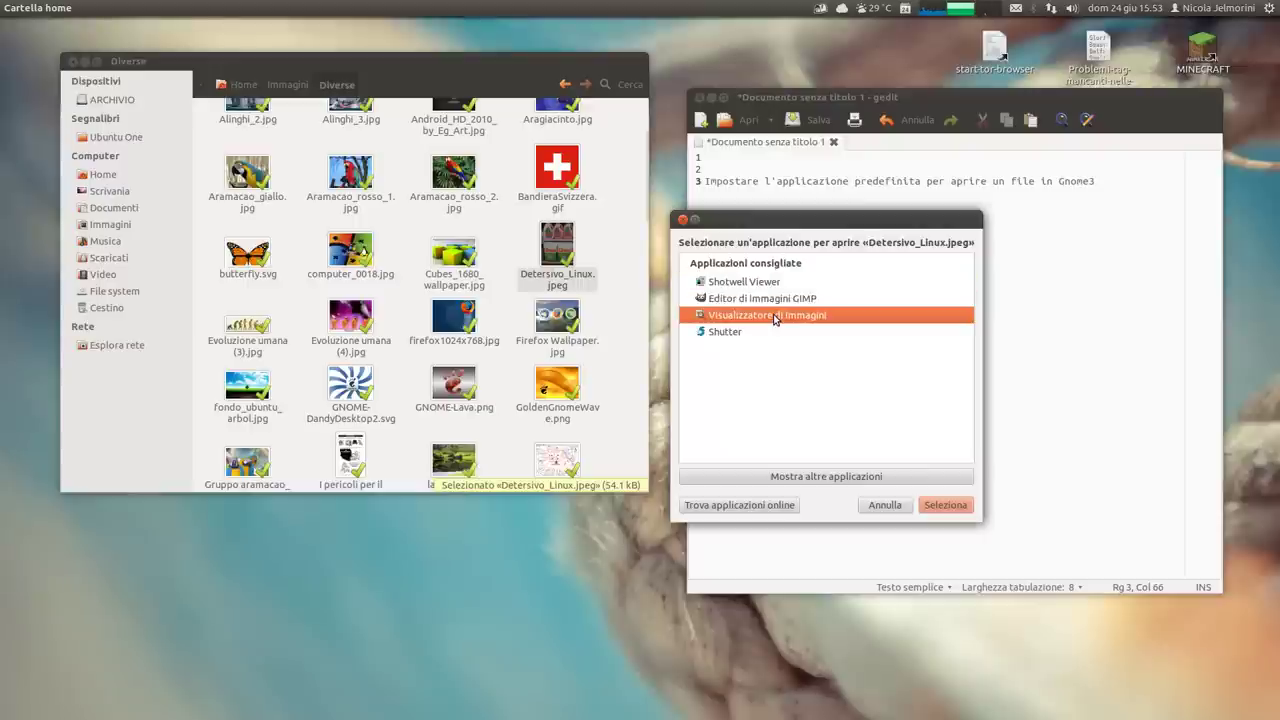
{"action": "left_click", "coordinate": [724, 286]}
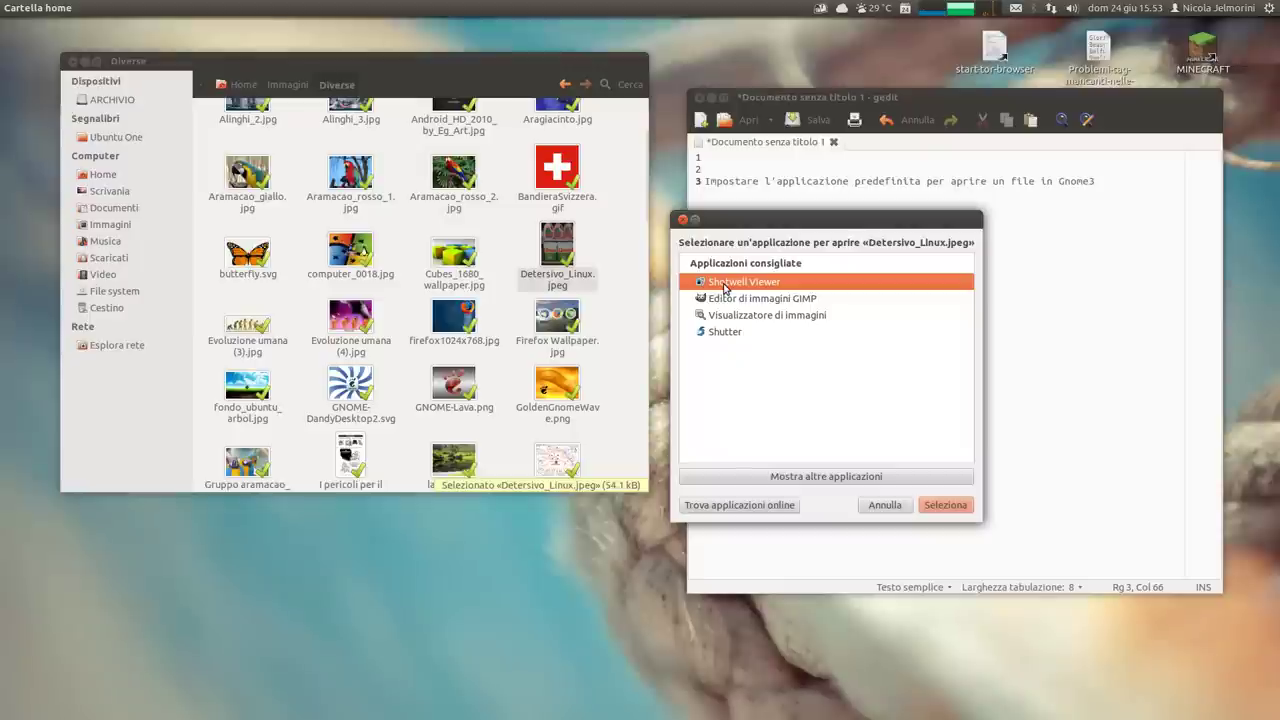
{"action": "left_click", "coordinate": [779, 318]}
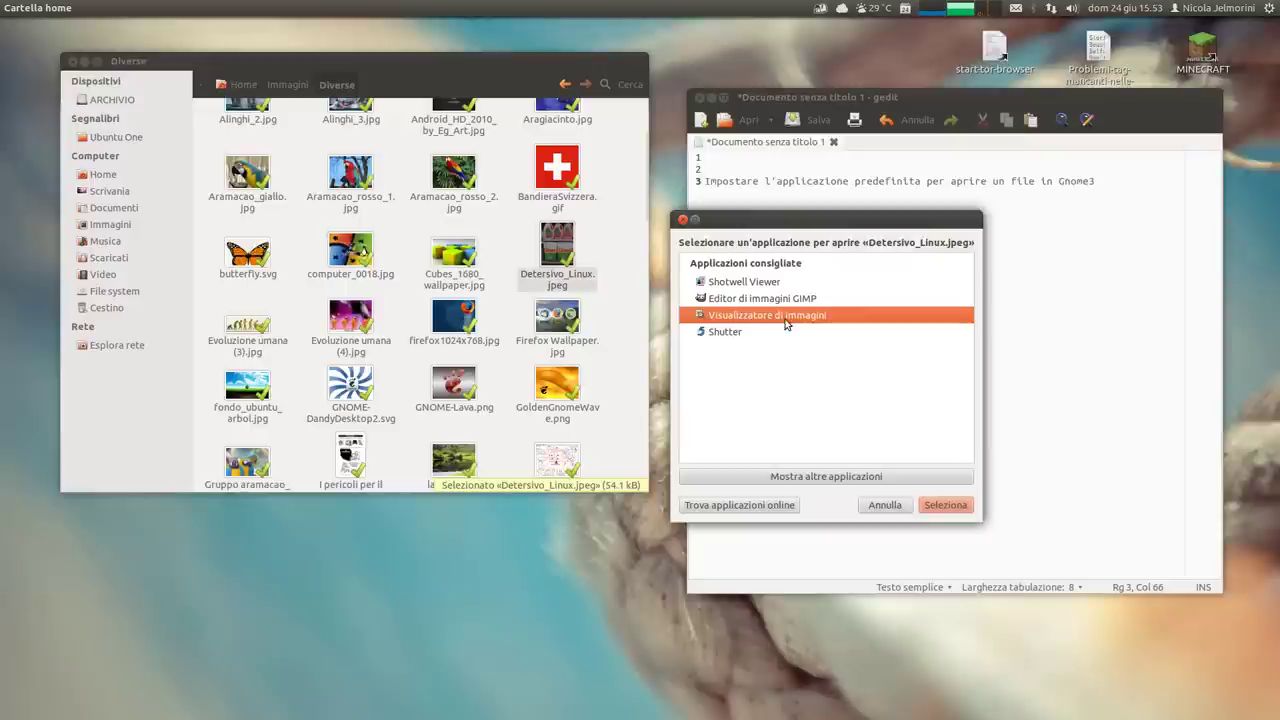
{"action": "left_click", "coordinate": [768, 286]}
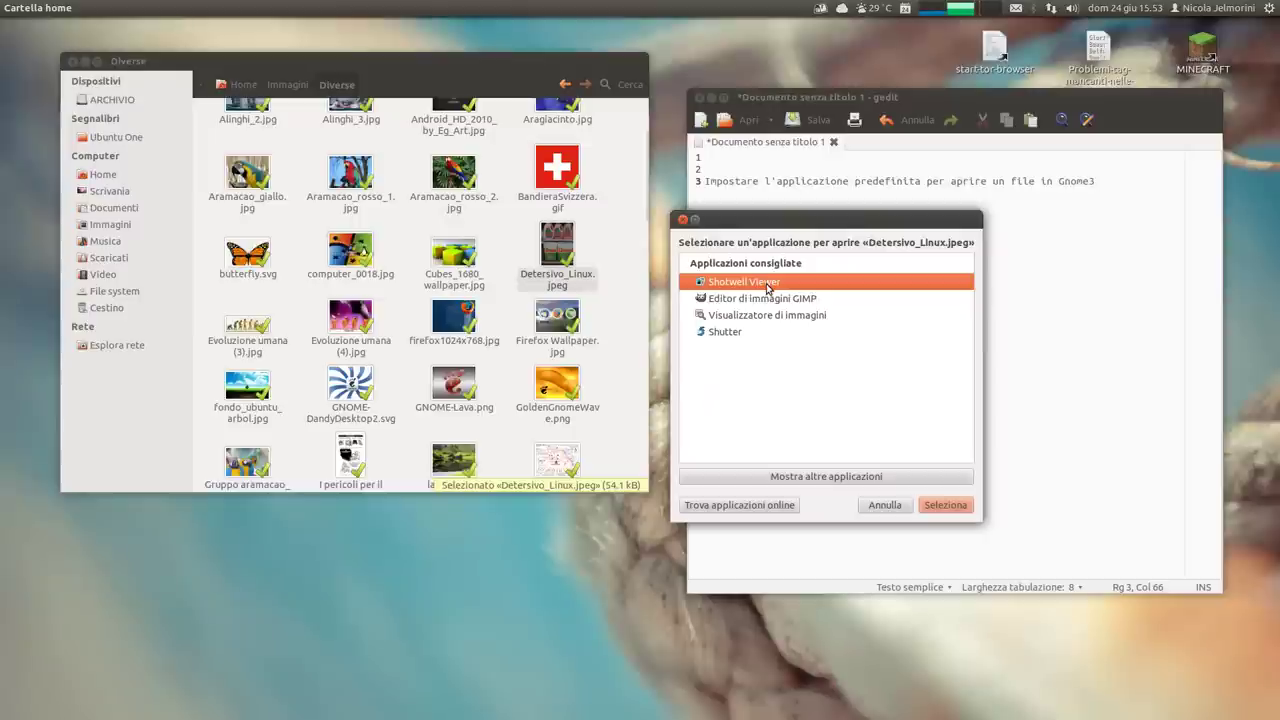
{"action": "left_click", "coordinate": [882, 512]}
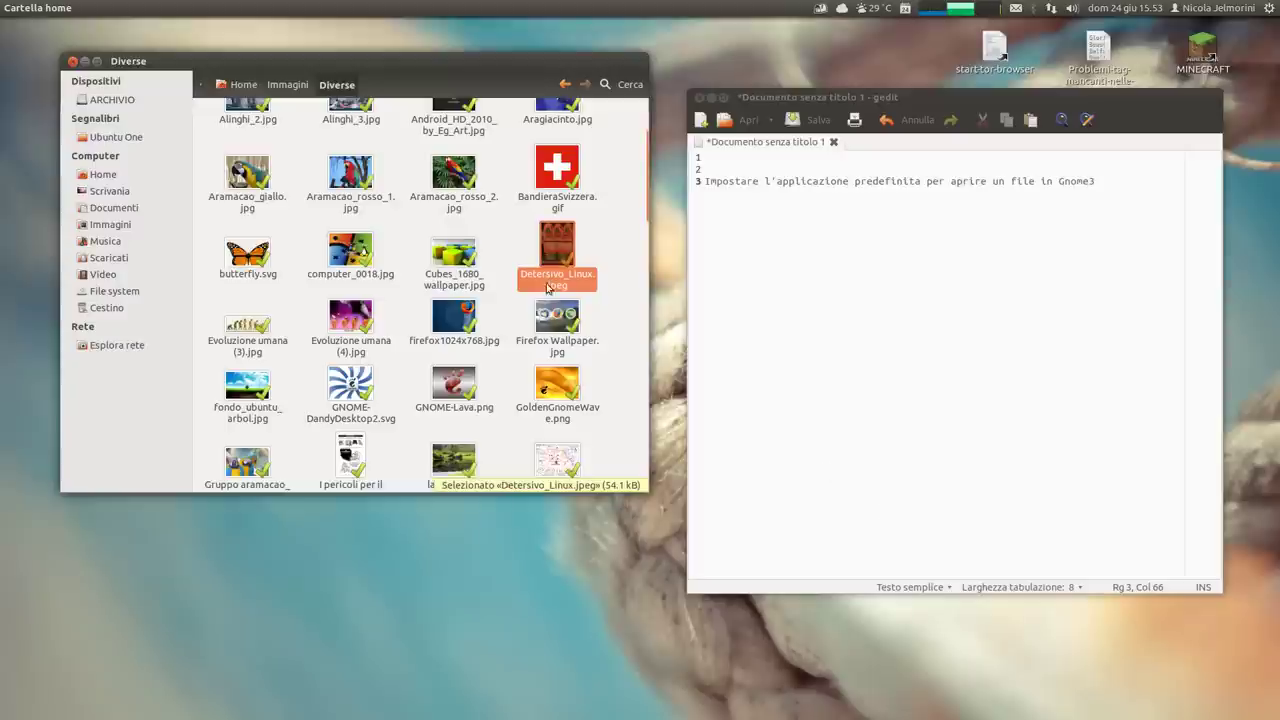
- Set Shotwell Viewer as the default application for JPEG images in the properties of Detersivo_Linux.jpeg, and close the properties
{"action": "right_click", "coordinate": [561, 252]}
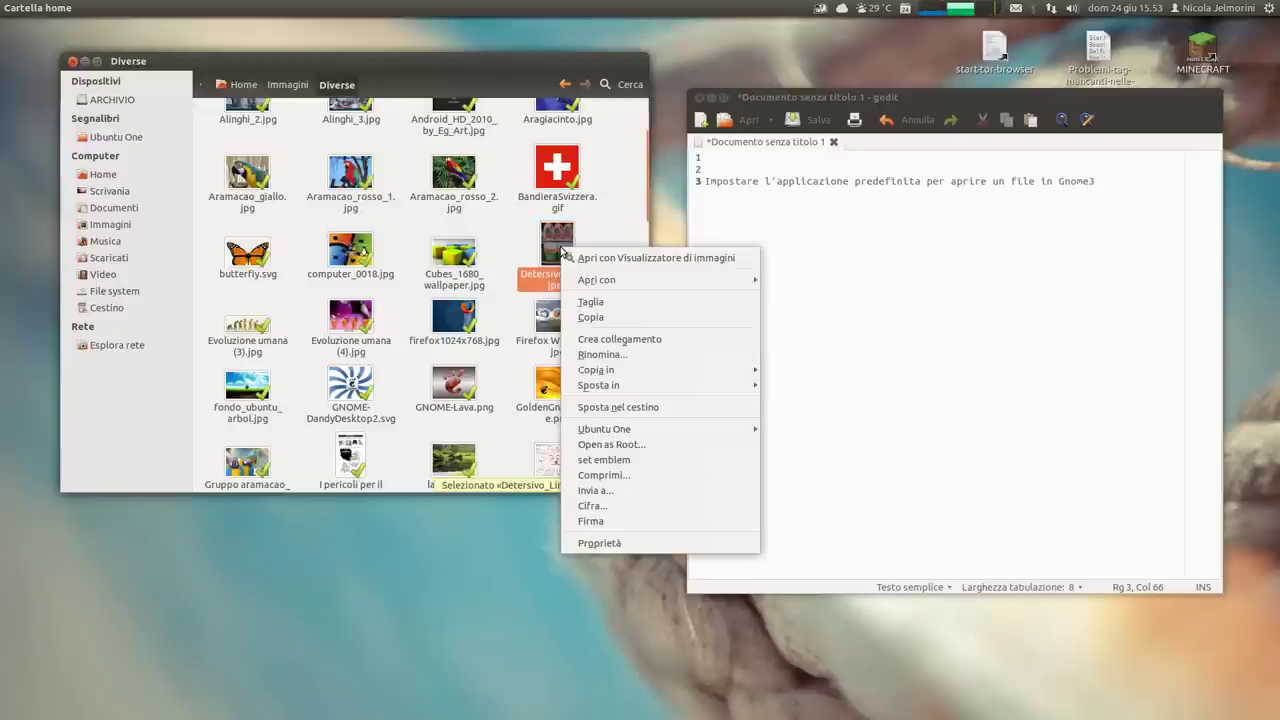
{"action": "left_click", "coordinate": [619, 542]}
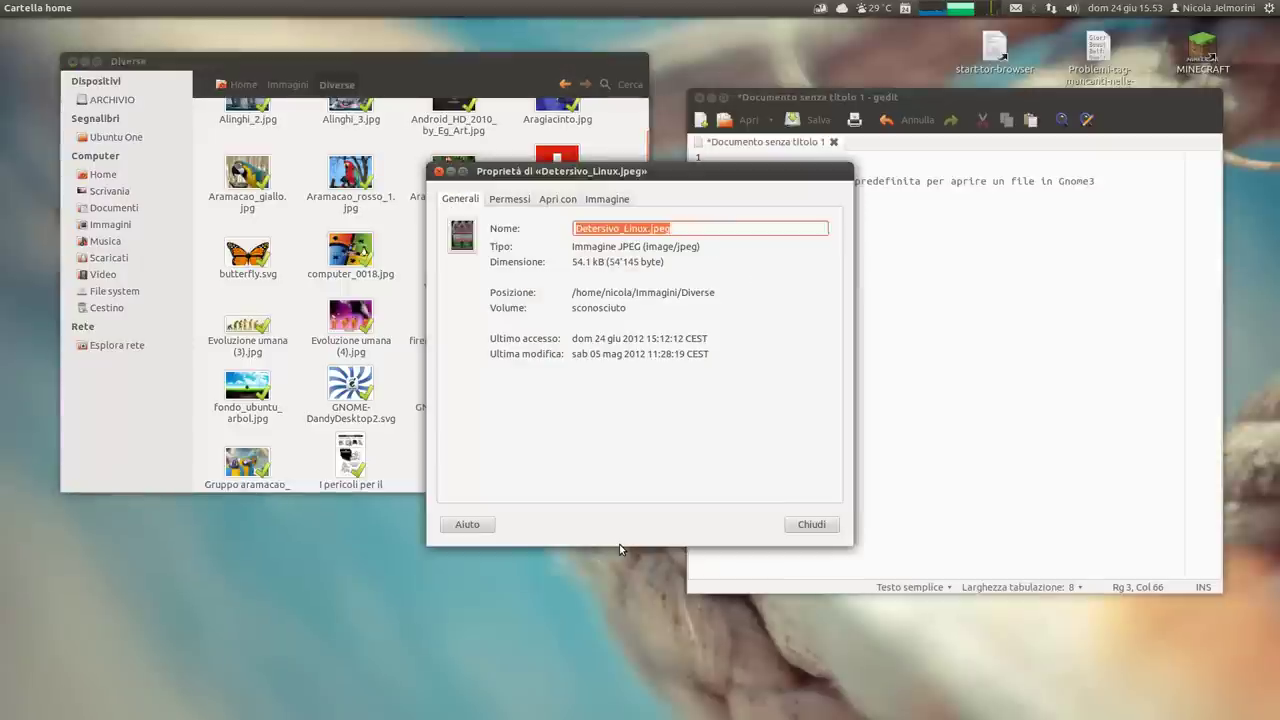
{"action": "left_click", "coordinate": [557, 198]}
{"action": "left_click_drag", "start_coordinate": [563, 172], "coordinate": [760, 145]}
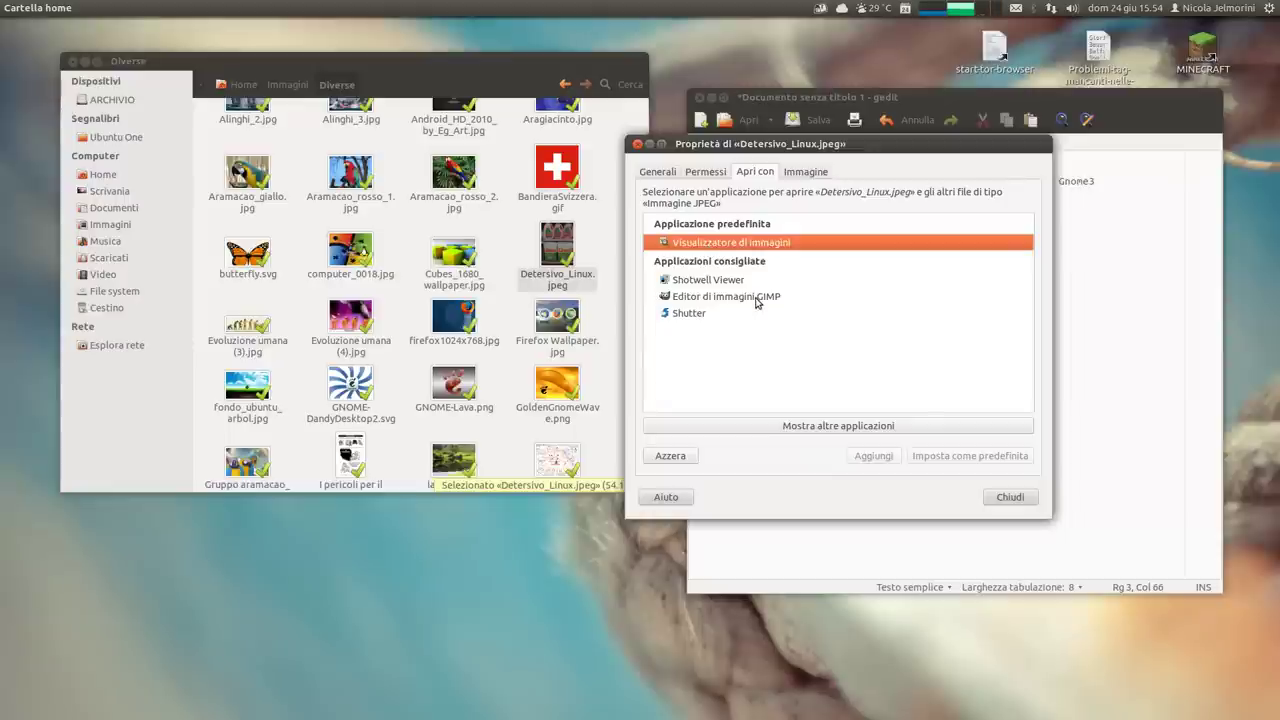
{"action": "left_click", "coordinate": [697, 281]}
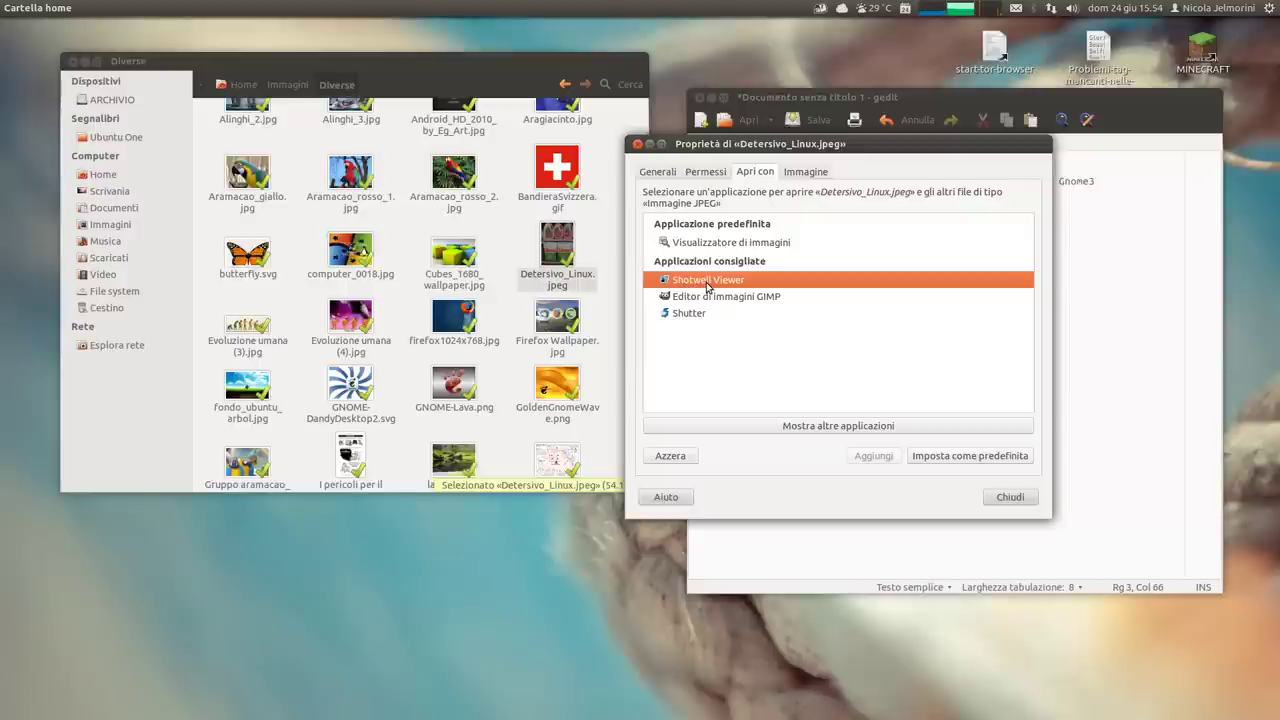
{"action": "left_click", "coordinate": [979, 459]}
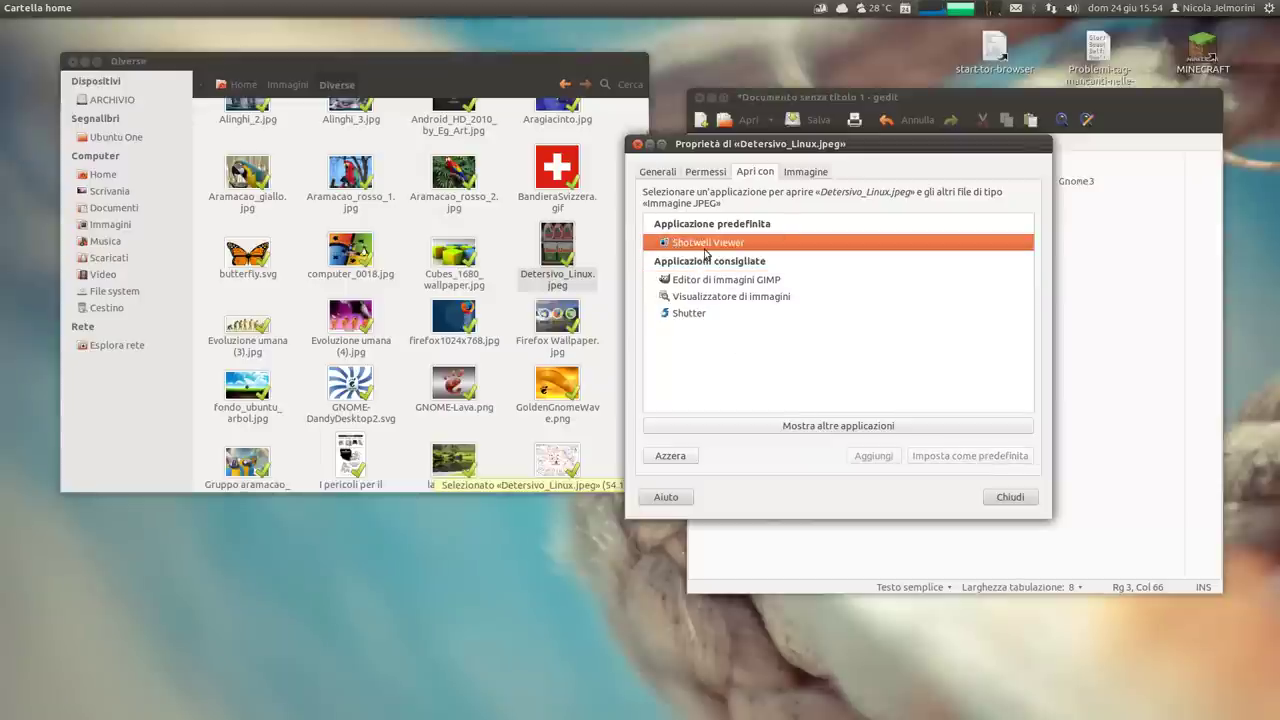
{"action": "left_click", "coordinate": [1012, 497]}
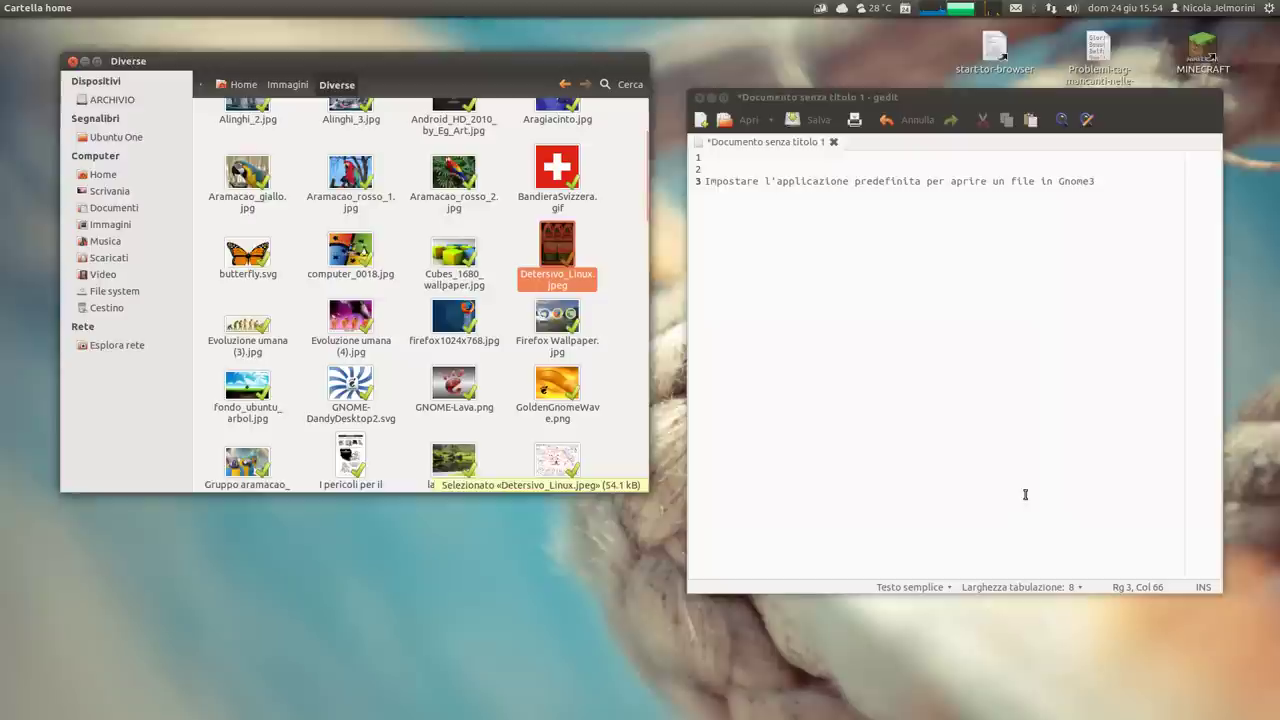
- Check the applications offered for Detersivo_Linux.jpeg, open the image in Visualizzatore di fotografie Shotwell, and close the viewer
{"action": "right_click", "coordinate": [549, 256]}
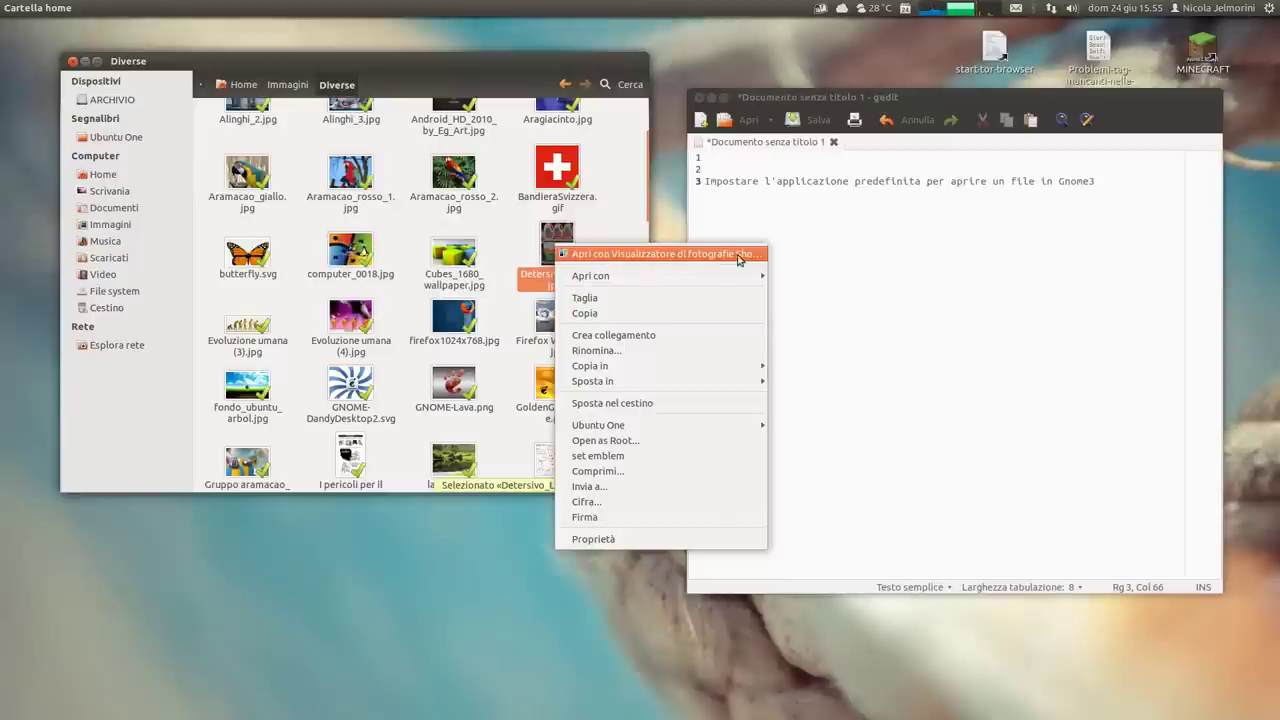
{"action": "mouse_move", "coordinate": [757, 277]}
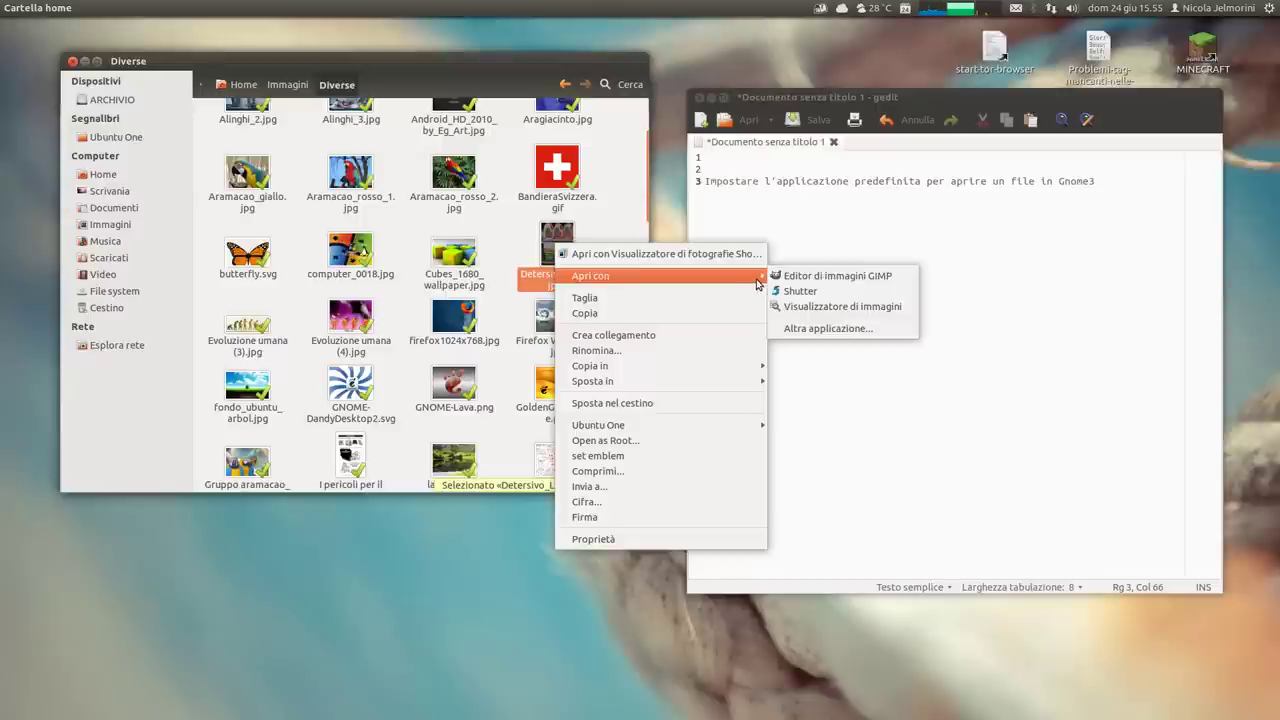
{"action": "left_click", "coordinate": [840, 307]}
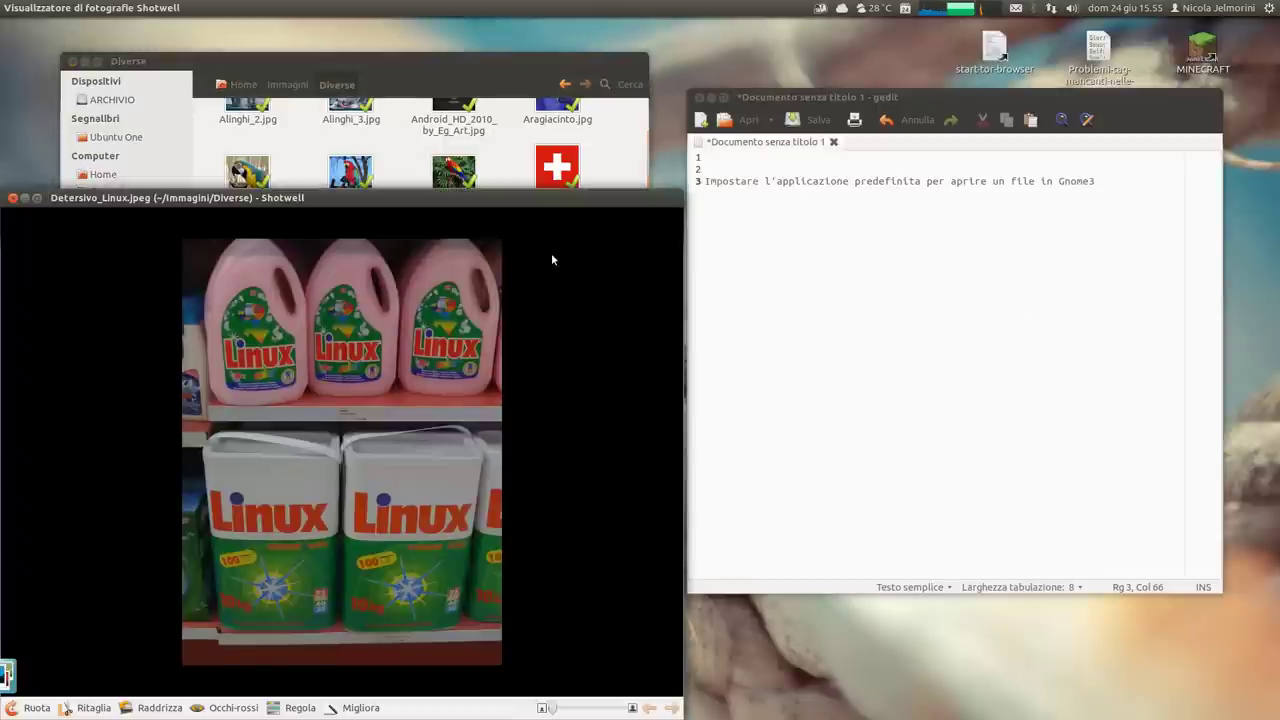
{"action": "left_click_drag", "start_coordinate": [306, 198], "coordinate": [336, 147]}
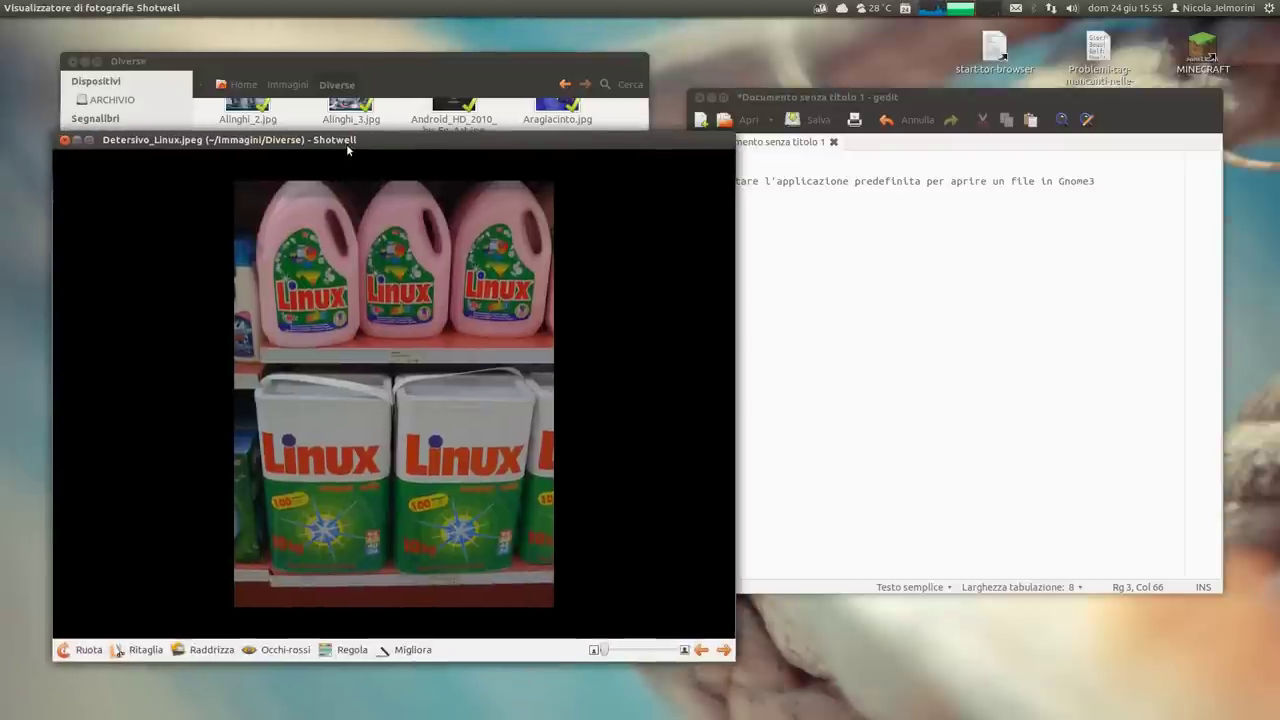
{"action": "key", "text": "ctrl+w"}
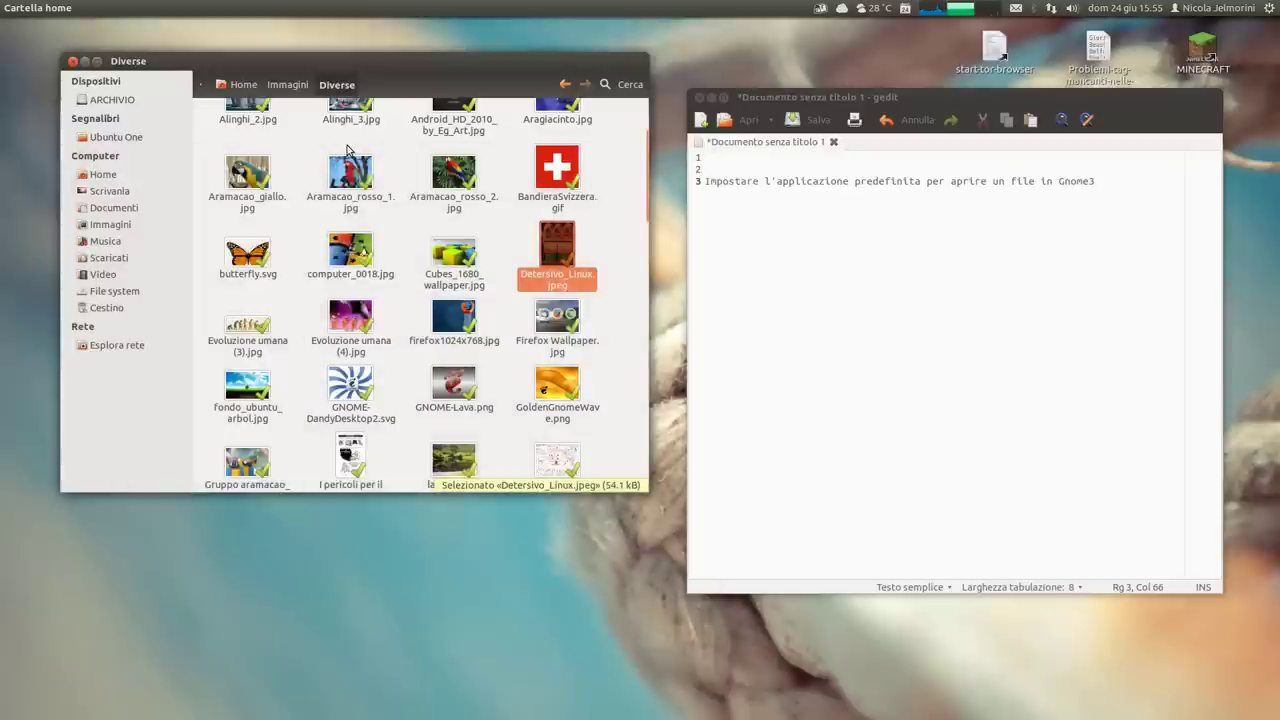
- Set Visualizzatore di immagini as the default application for JPEG images in Detersivo_Linux.jpeg's properties, and test it by opening and closing the image
{"action": "right_click", "coordinate": [560, 238]}
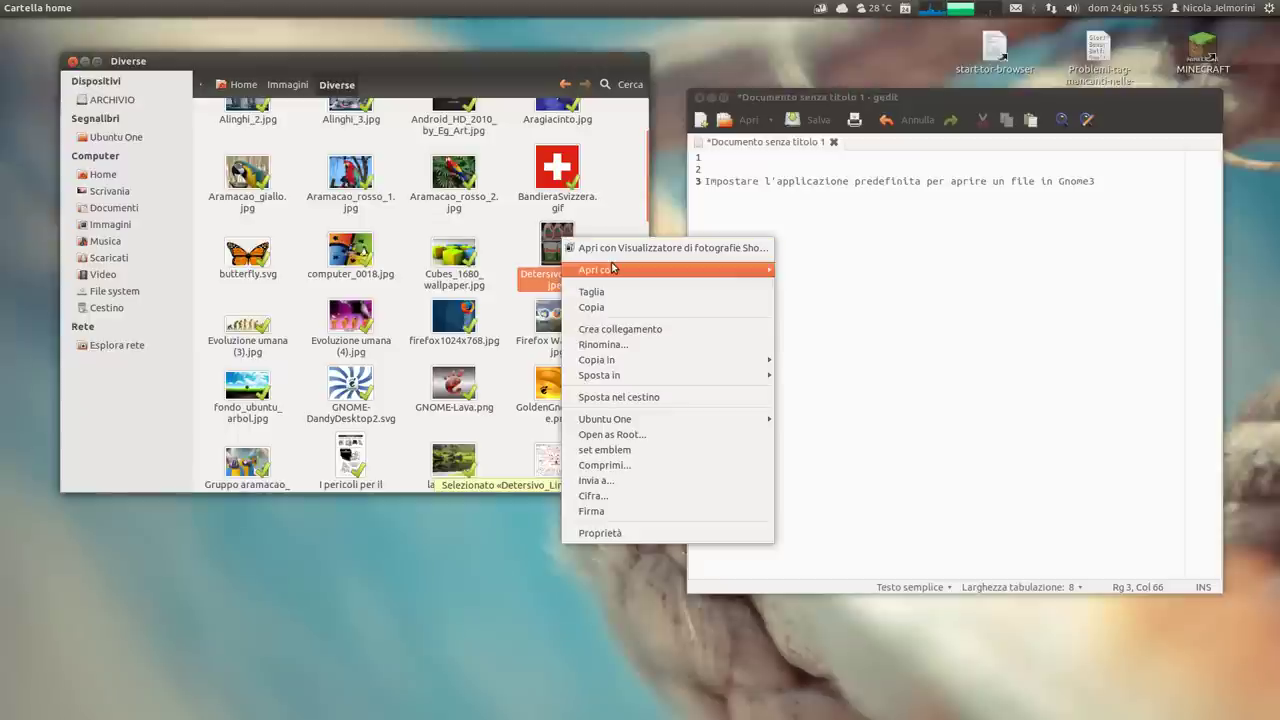
{"action": "left_click", "coordinate": [625, 533]}
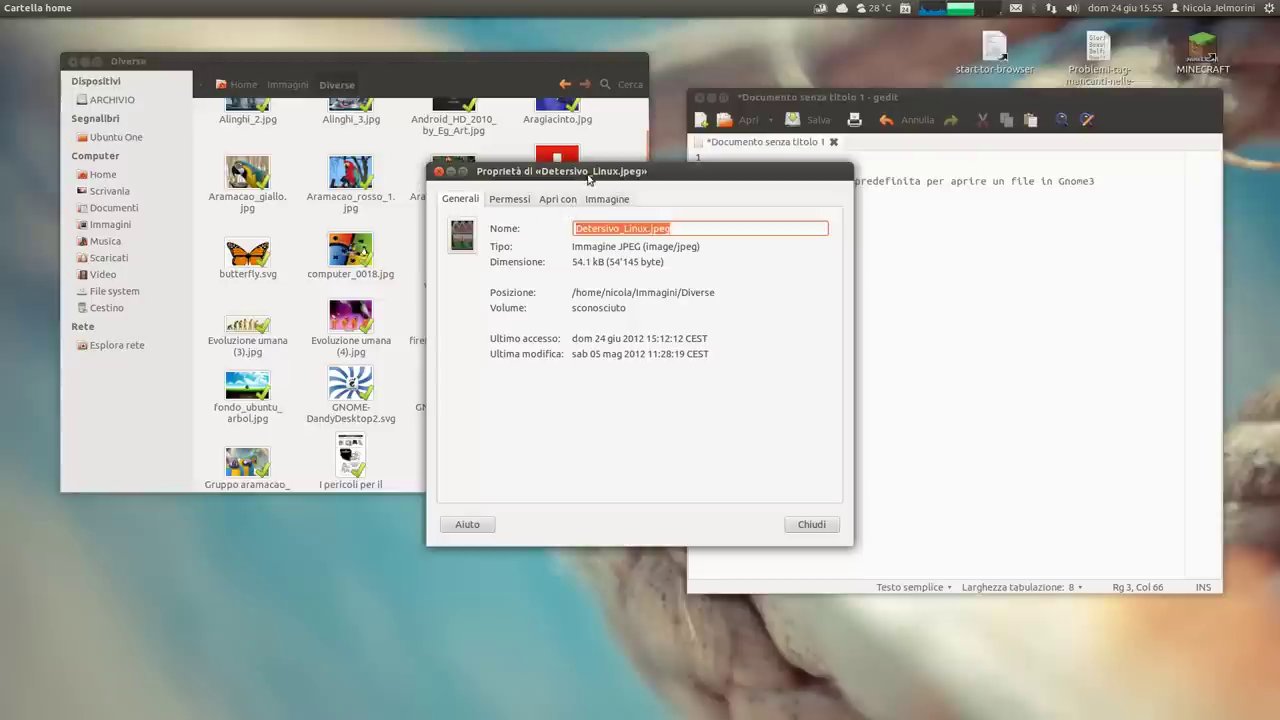
{"action": "left_click_drag", "start_coordinate": [584, 172], "coordinate": [756, 148]}
{"action": "left_click", "coordinate": [741, 178]}
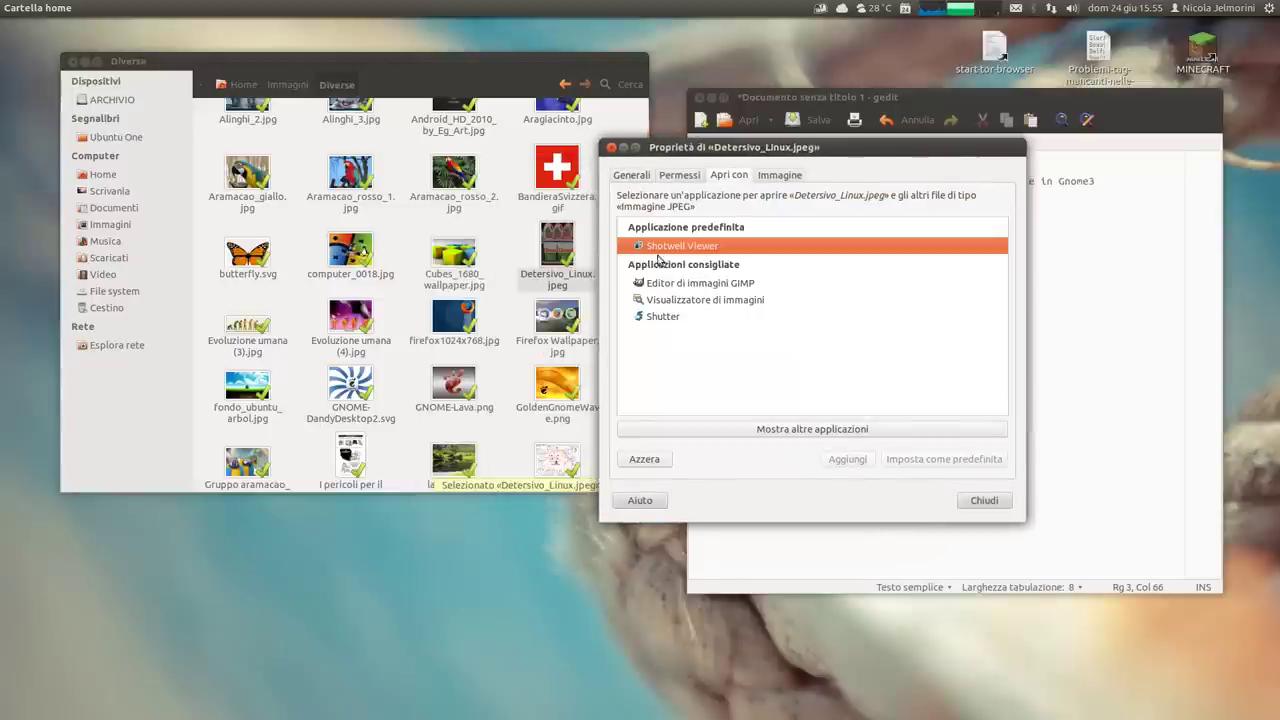
{"action": "left_click", "coordinate": [673, 304]}
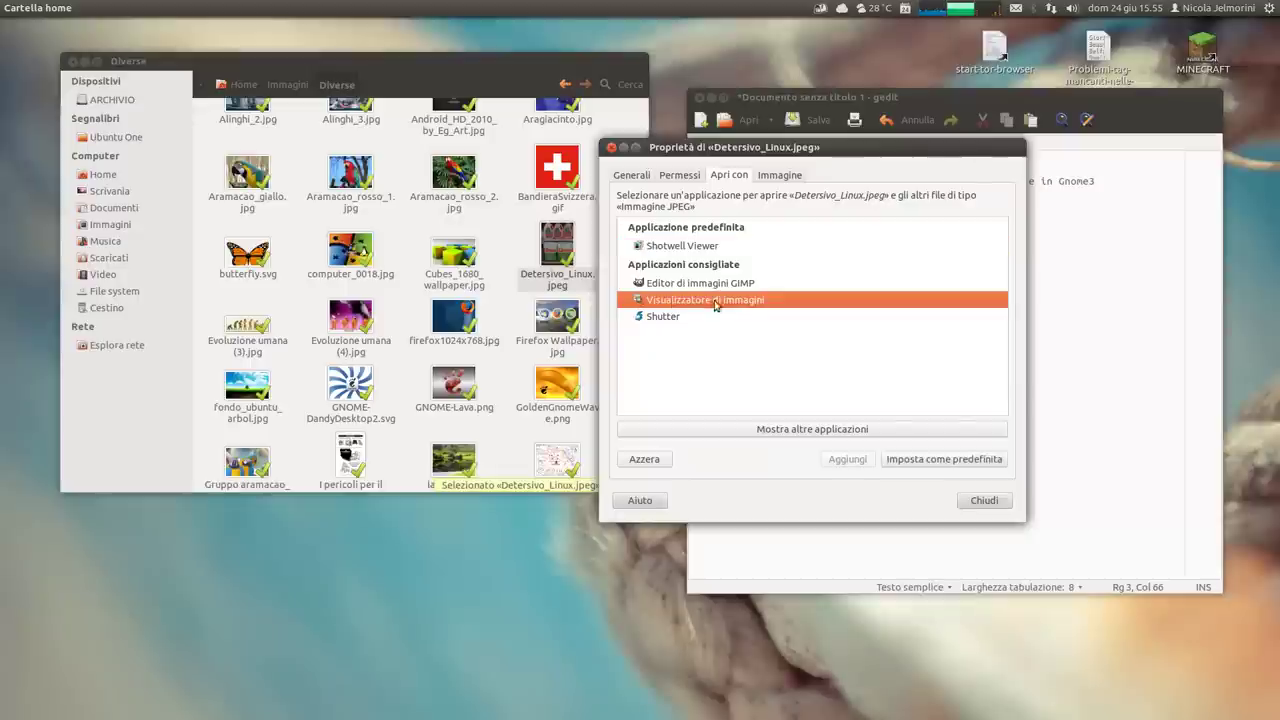
{"action": "left_click", "coordinate": [940, 461]}
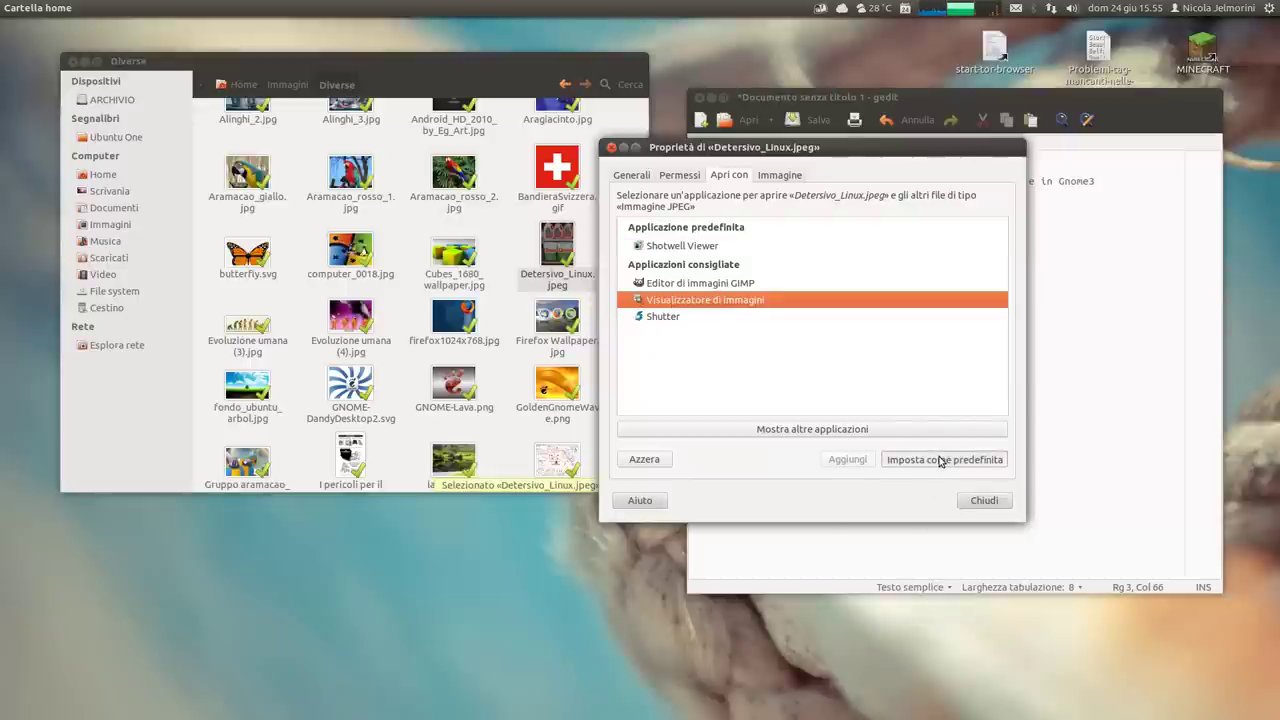
{"action": "left_click", "coordinate": [984, 500]}
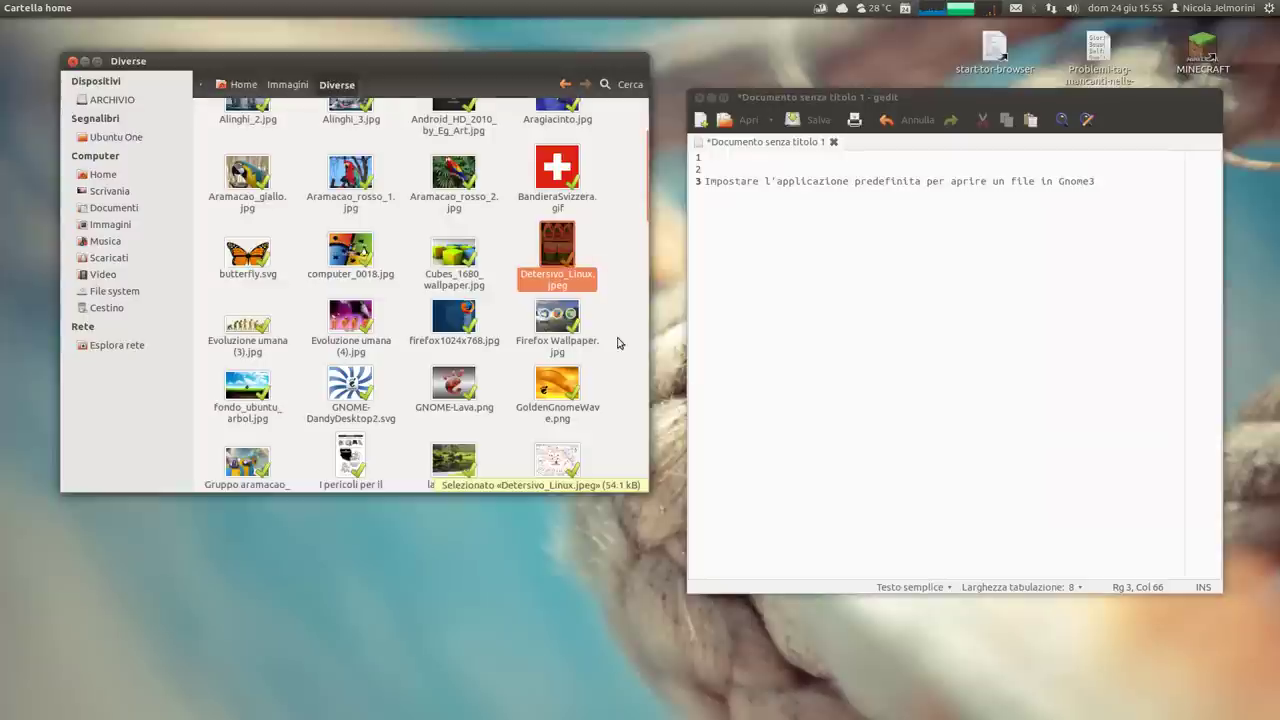
{"action": "double_click", "coordinate": [558, 250]}
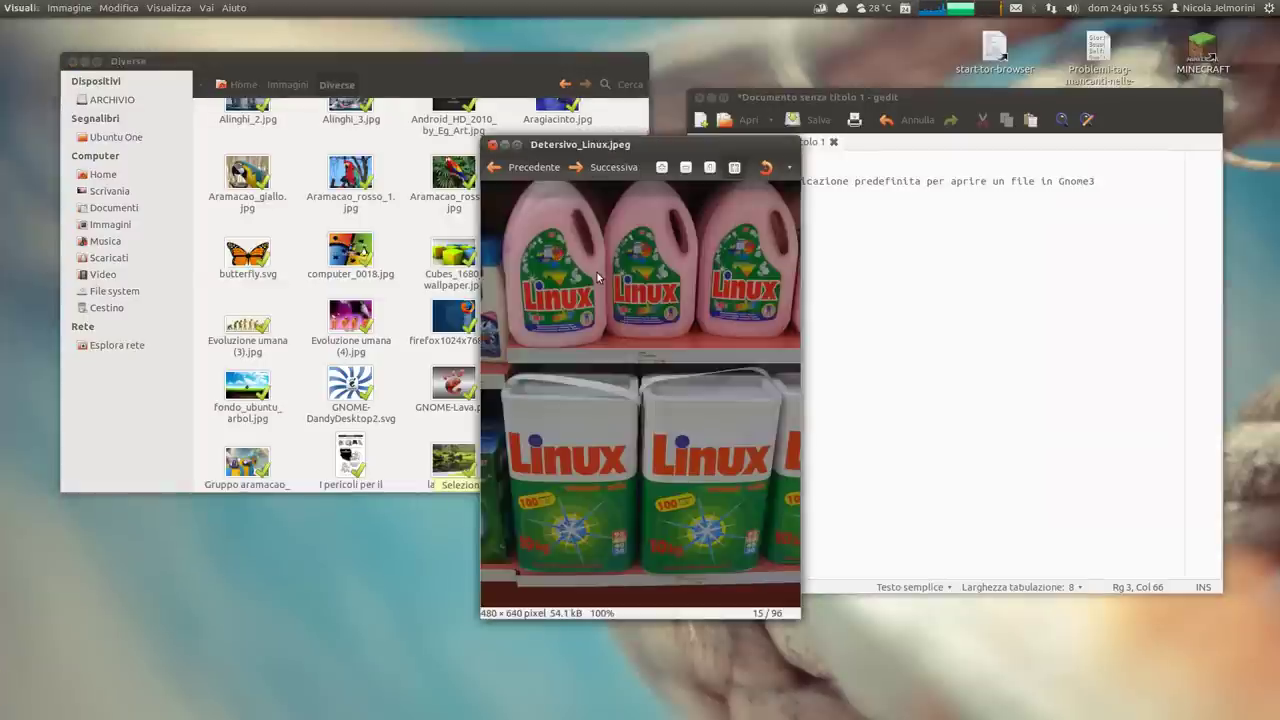
{"action": "key", "text": "ctrl+w"}
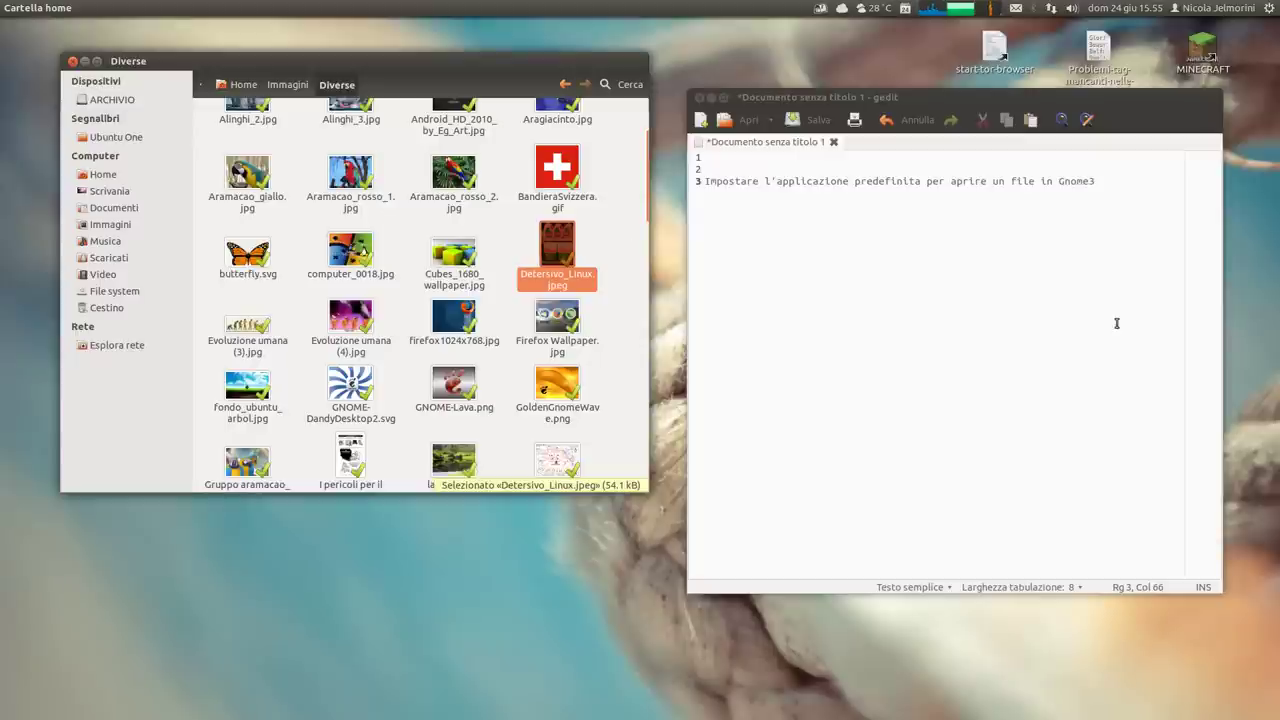
- Switch to the gedit document and select the whole text of line 3
{"action": "left_click", "coordinate": [1113, 180]}
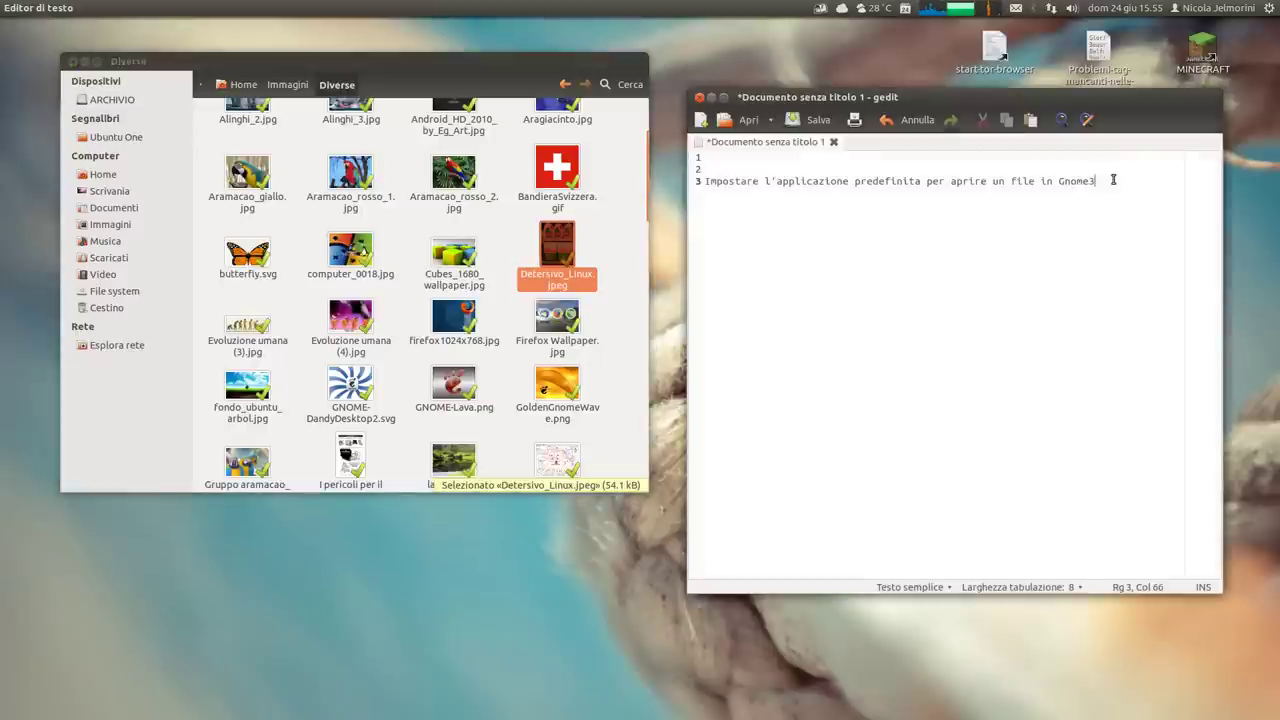
{"action": "key", "text": "shift+Home"}
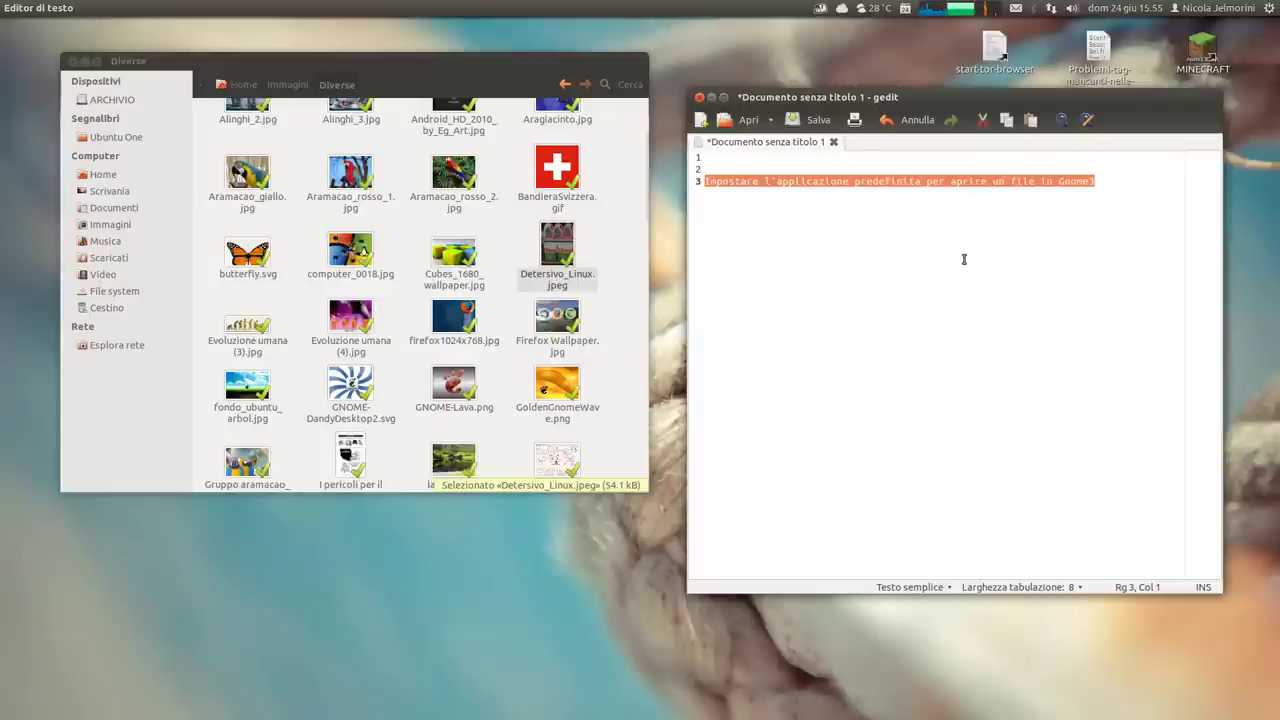